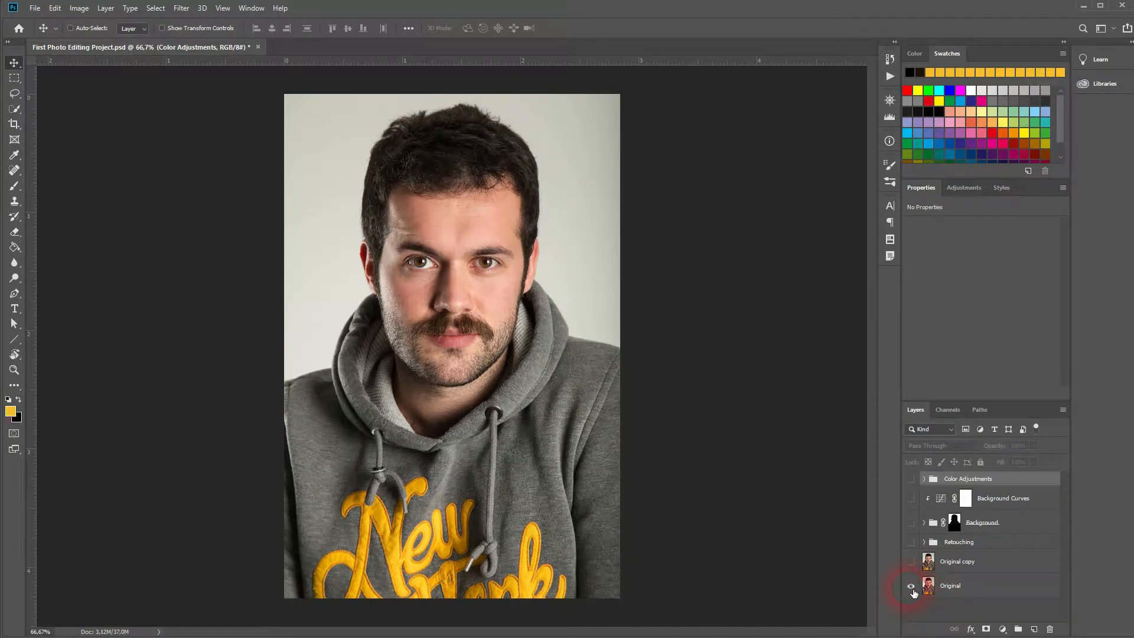
Show all the layers again and stamp them into a new top layer named "Camera Raw Filter"
left_click(911, 586, "alt")
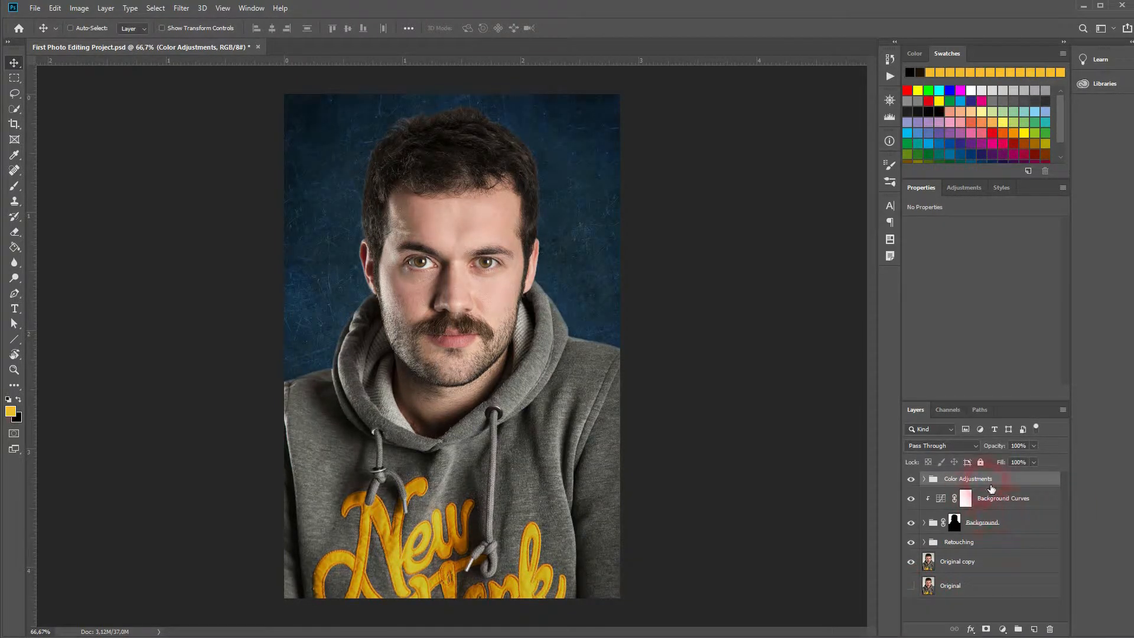
key("ctrl")
key("ctrl+shift+alt+e")
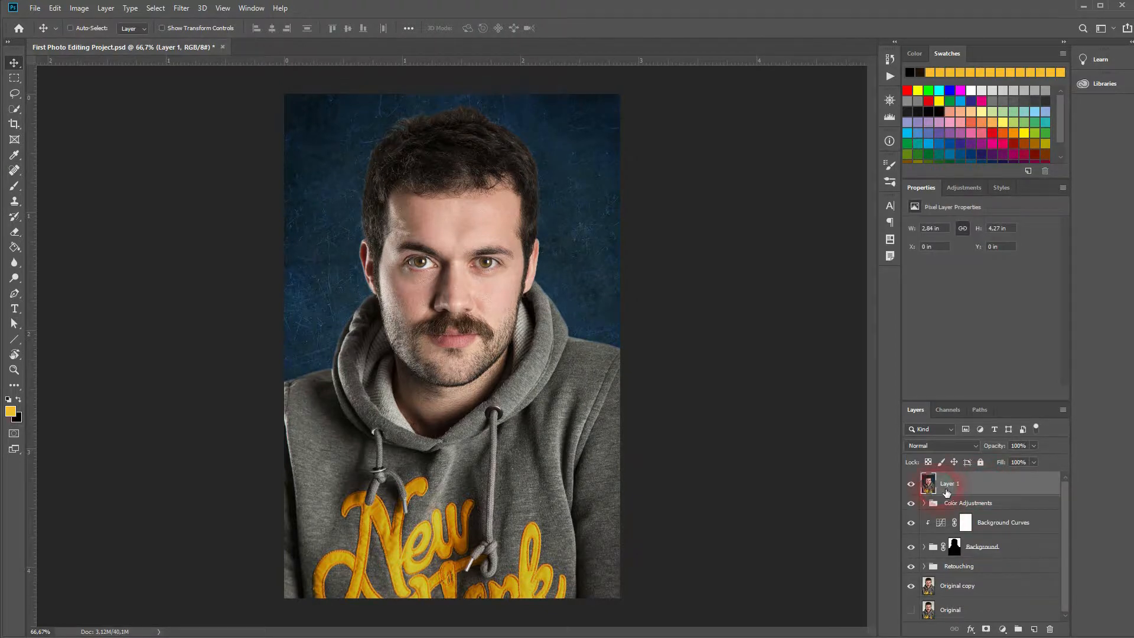
double_click(947, 487)
type("Camera Raw Filter")
key("Return")
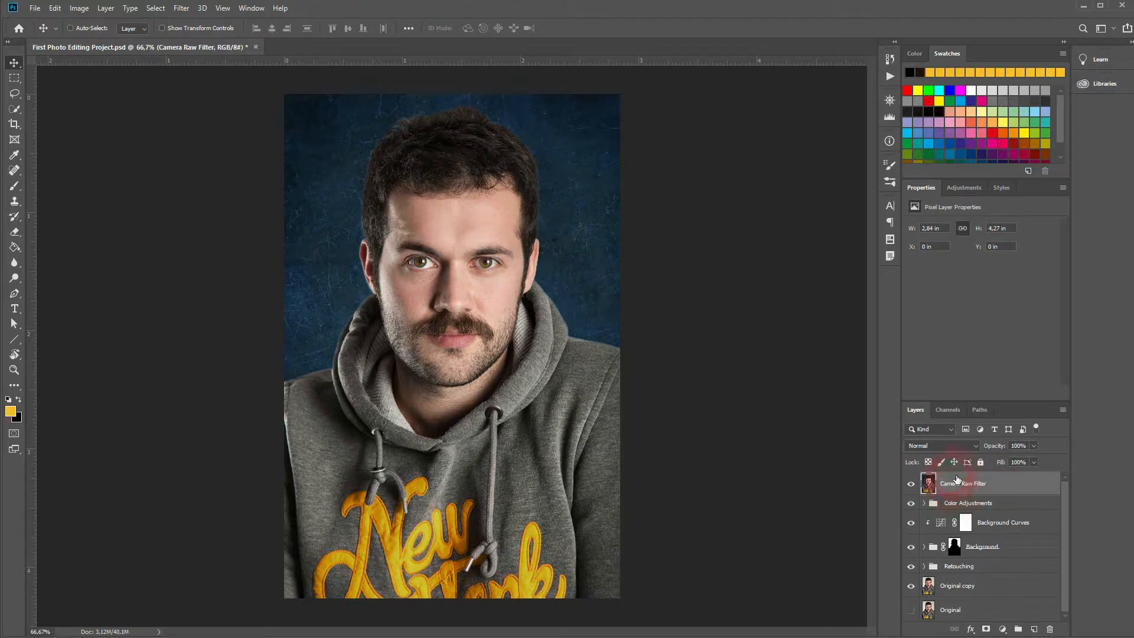
Open the Camera Raw filter for the stamped top layer
left_click(911, 484)
left_click(957, 483)
left_click(180, 9)
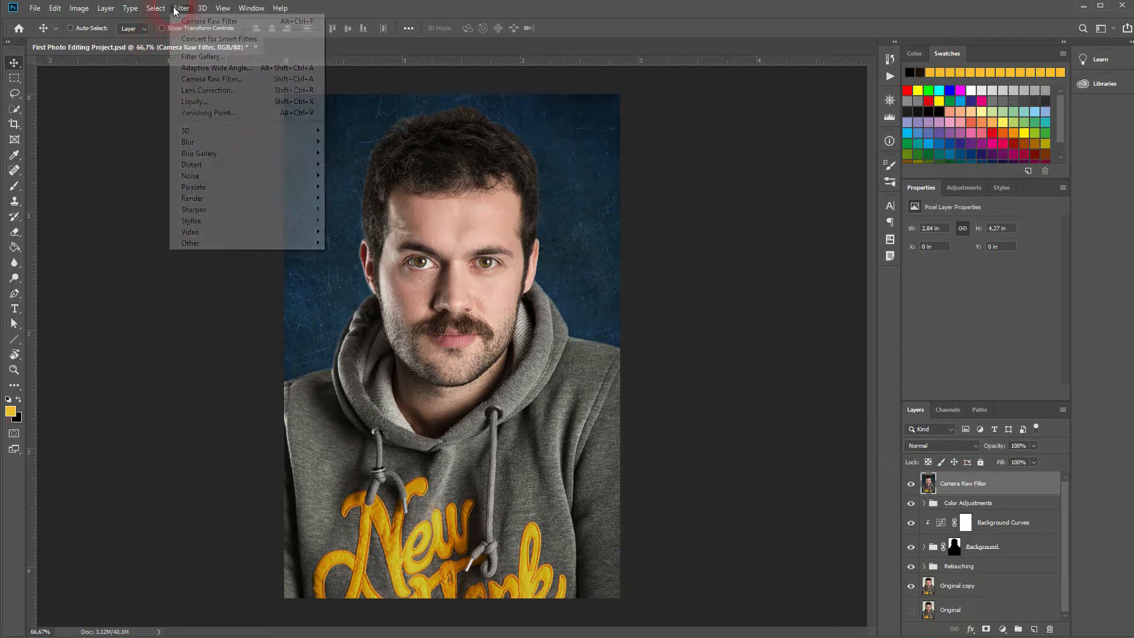
left_click(242, 78)
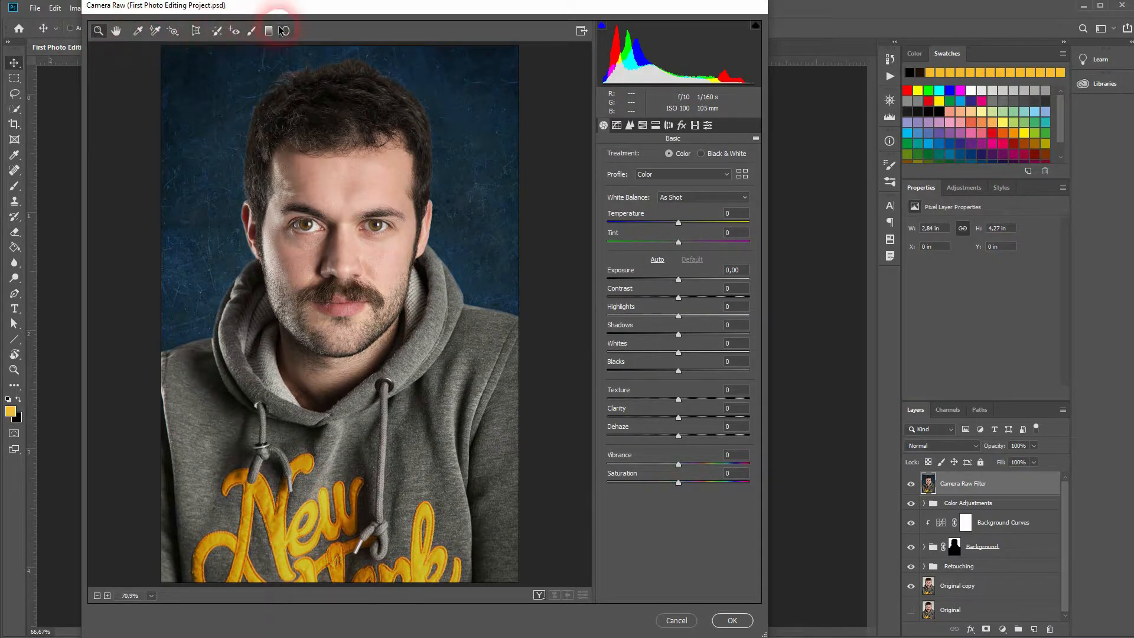
Look through the Camera Raw adjustment sections, including HSL, Effects and Presets, and return to the Basic settings
left_click(616, 125)
left_click(630, 125)
left_click(642, 125)
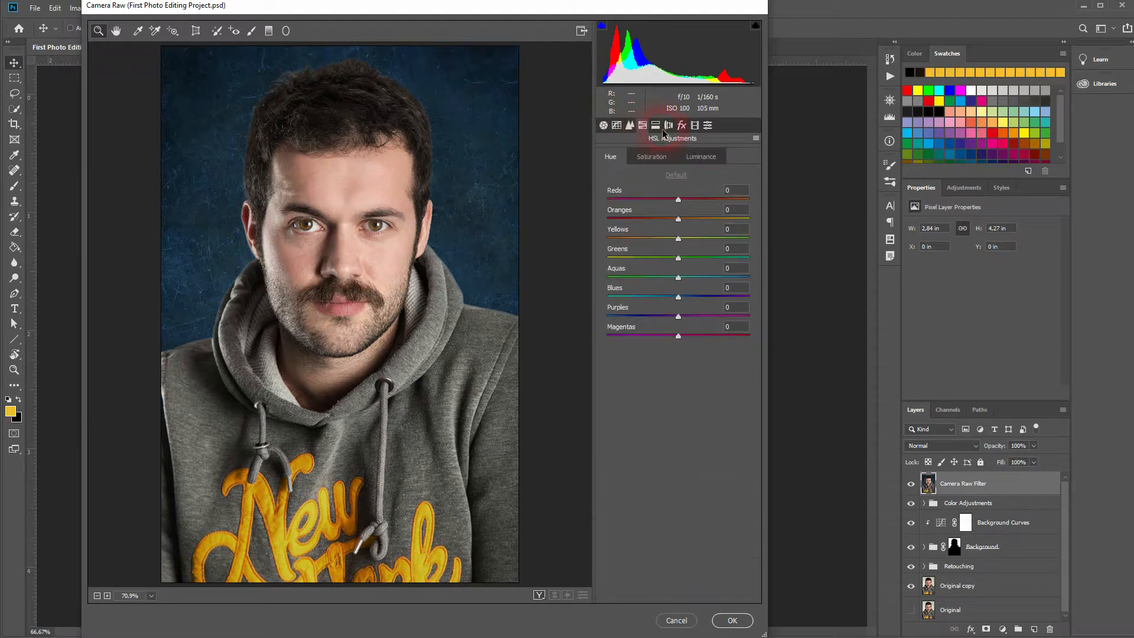
left_click(681, 125)
left_click(707, 125)
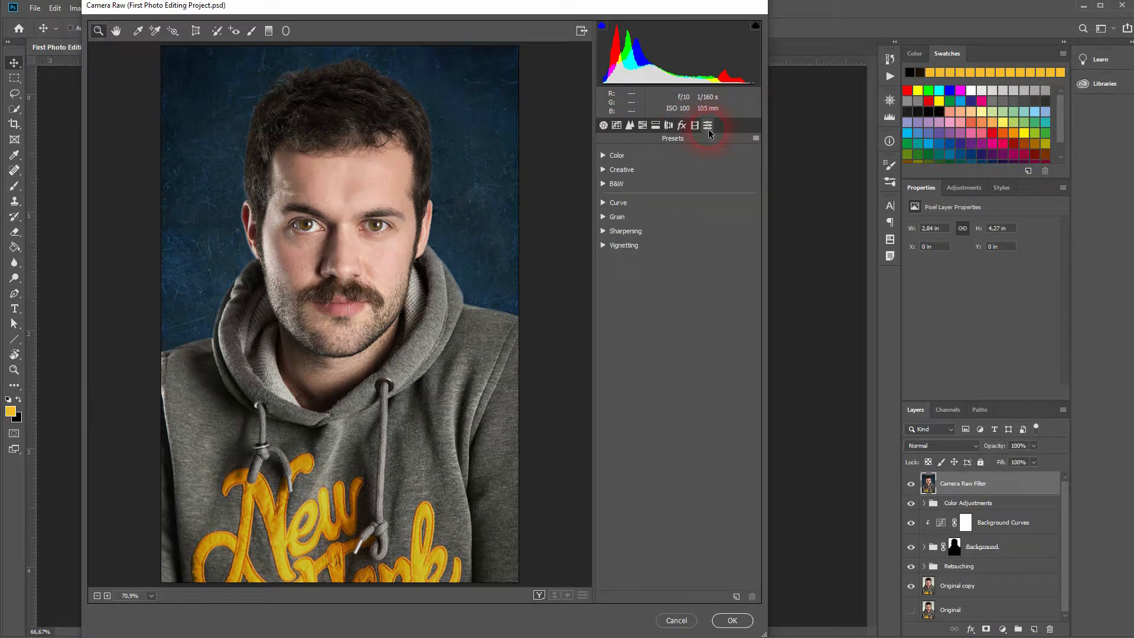
left_click(604, 125)
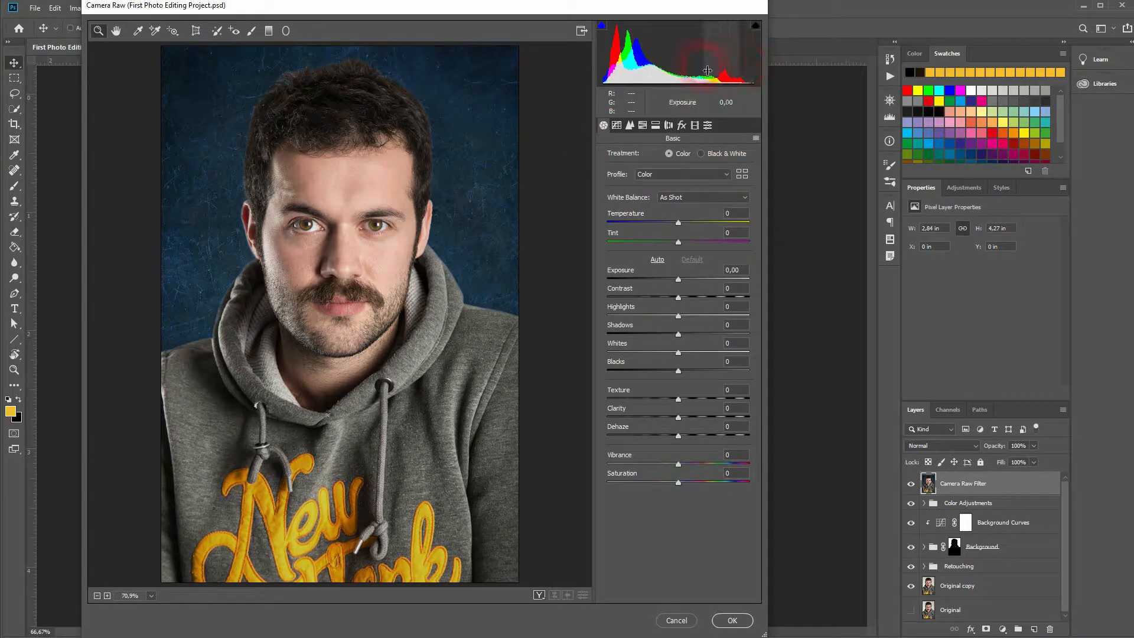
Try the Black & White treatment and the Monochrome profile, and return the image to the Color treatment
left_click(712, 155)
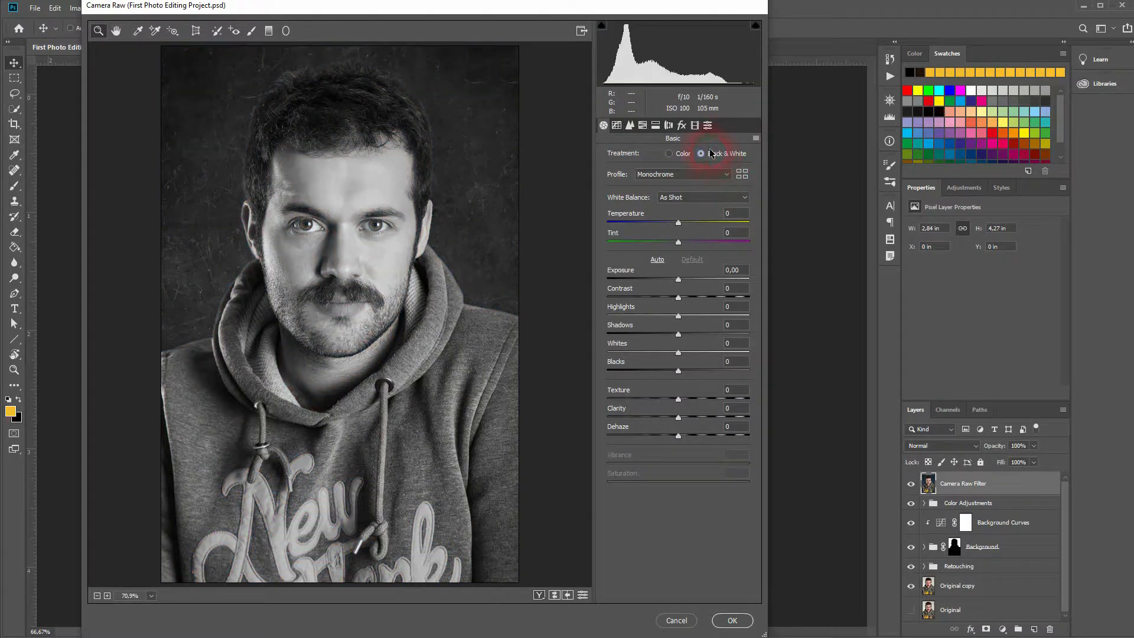
left_click(685, 152)
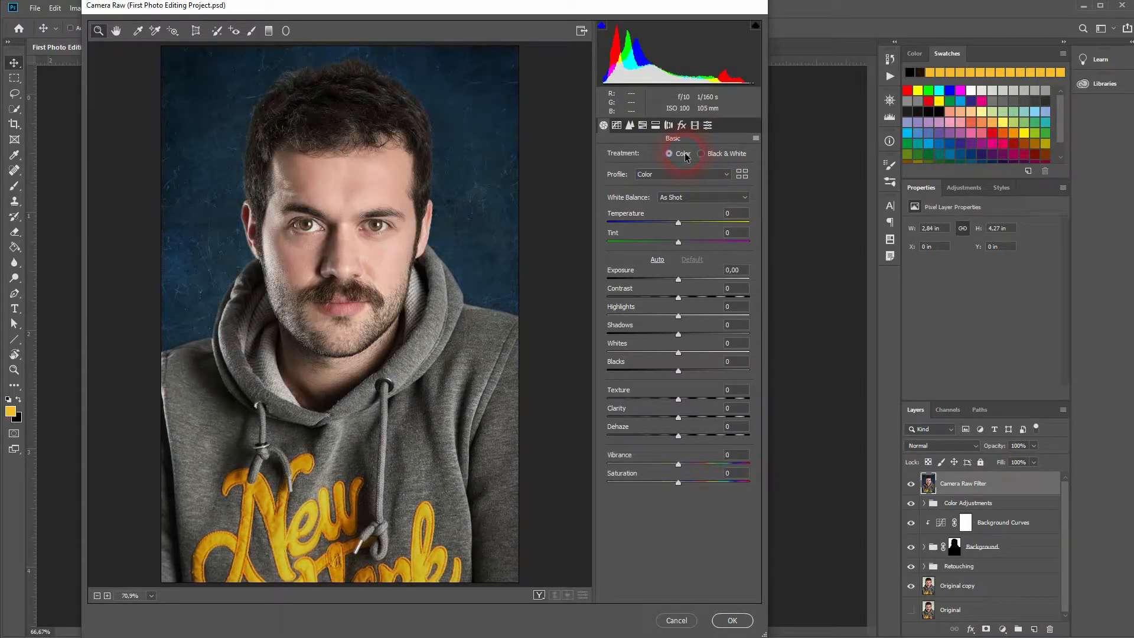
left_click(726, 173)
left_click(705, 195)
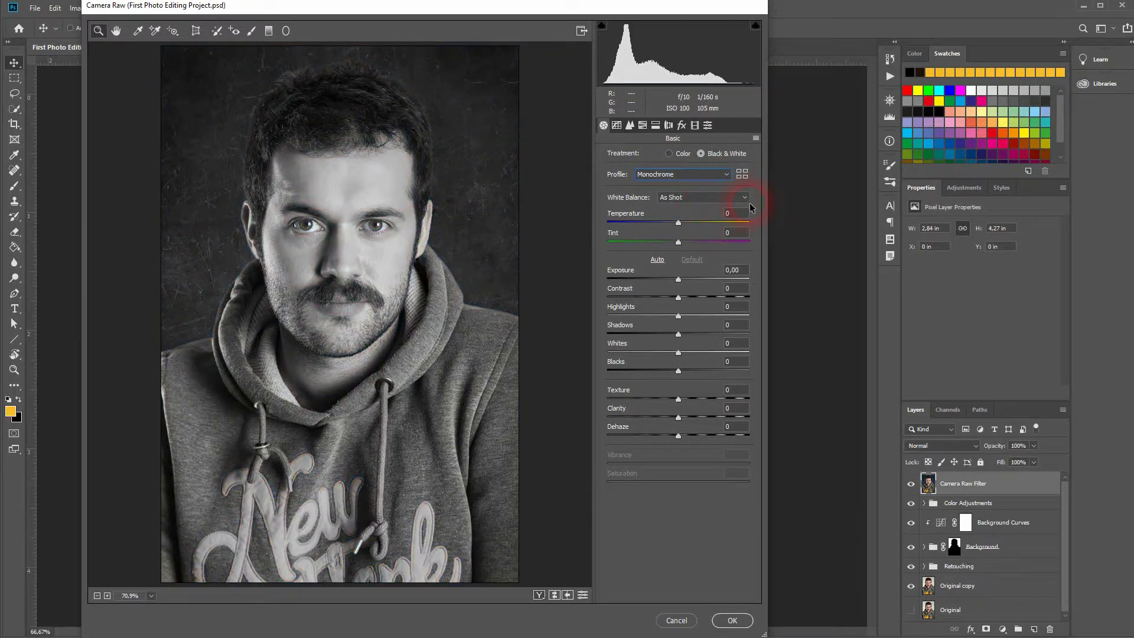
left_click(679, 153)
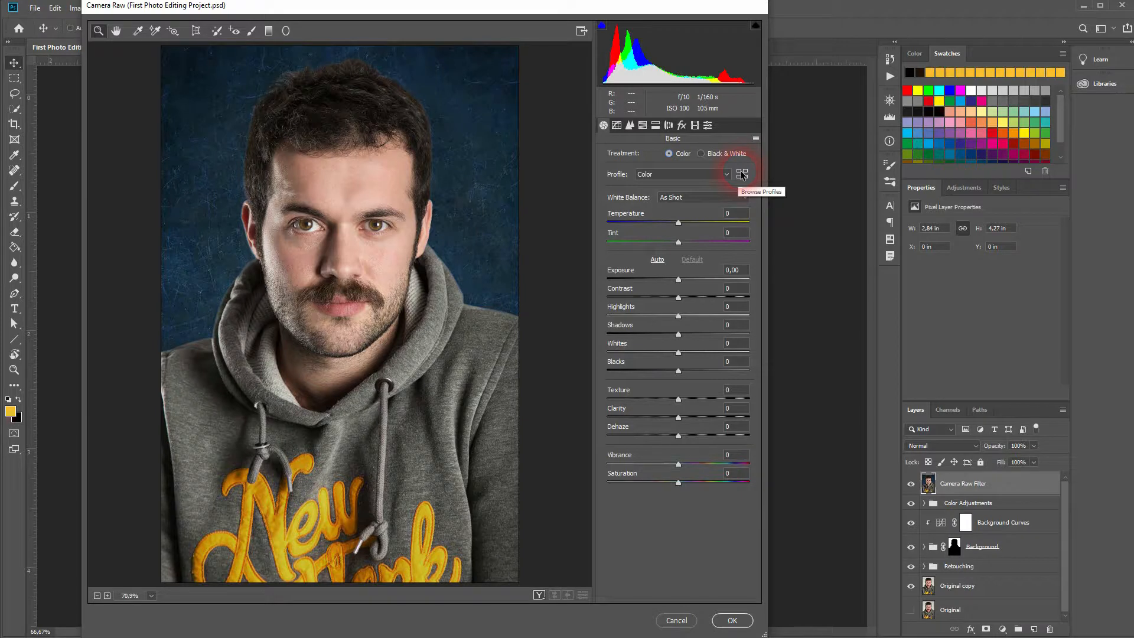
Compare the As Shot and Auto white balance options and leave the white balance on Auto
left_click(731, 199)
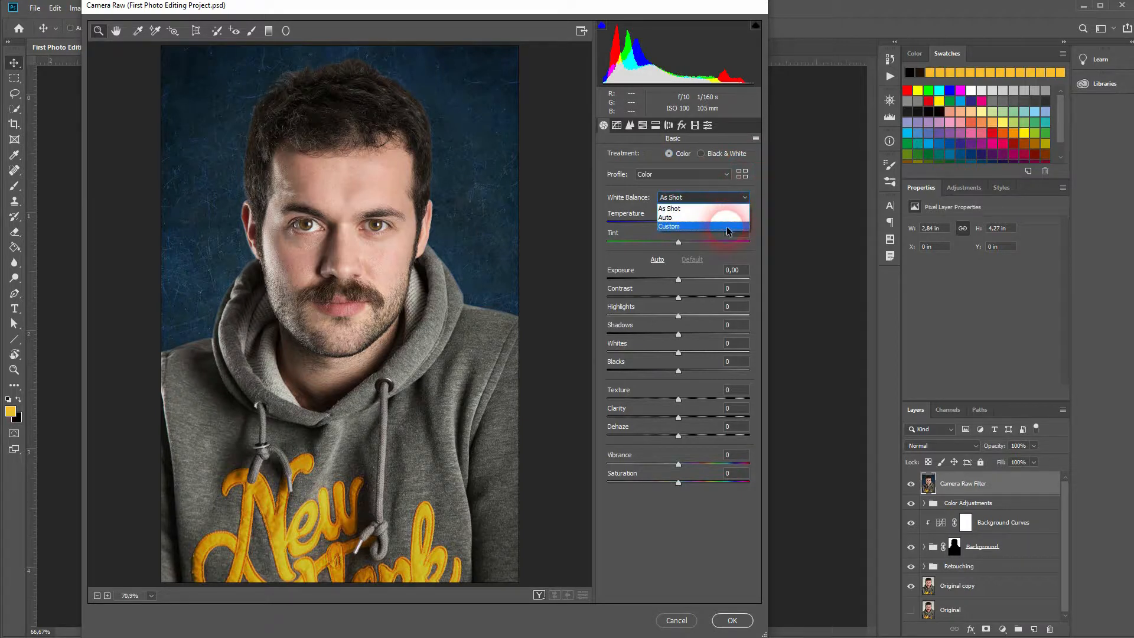
left_click(719, 217)
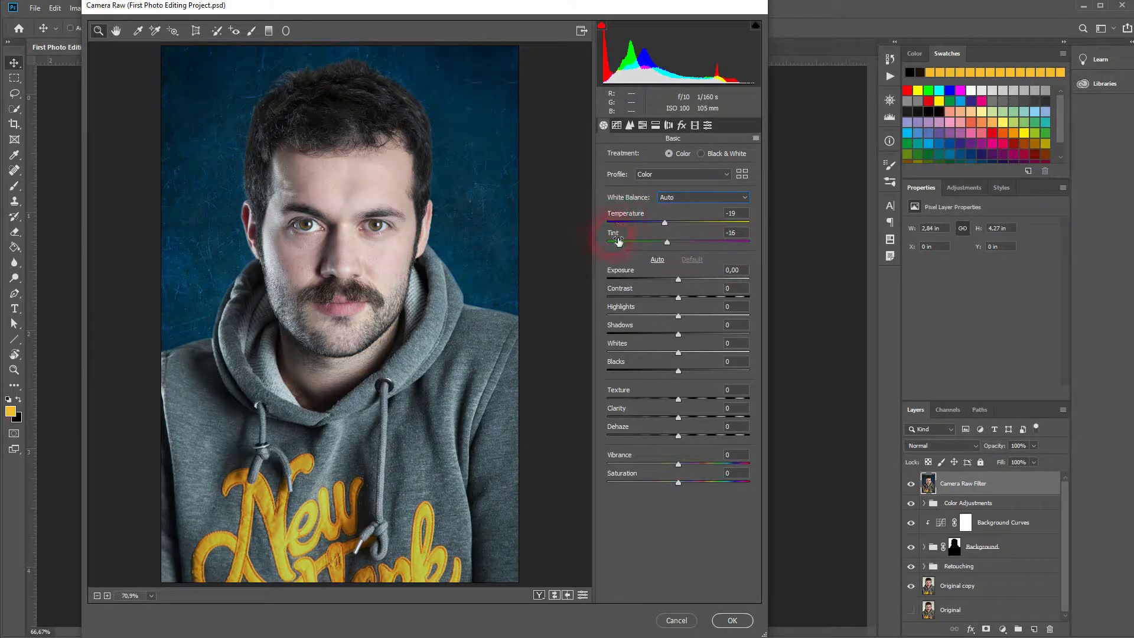
left_click(711, 198)
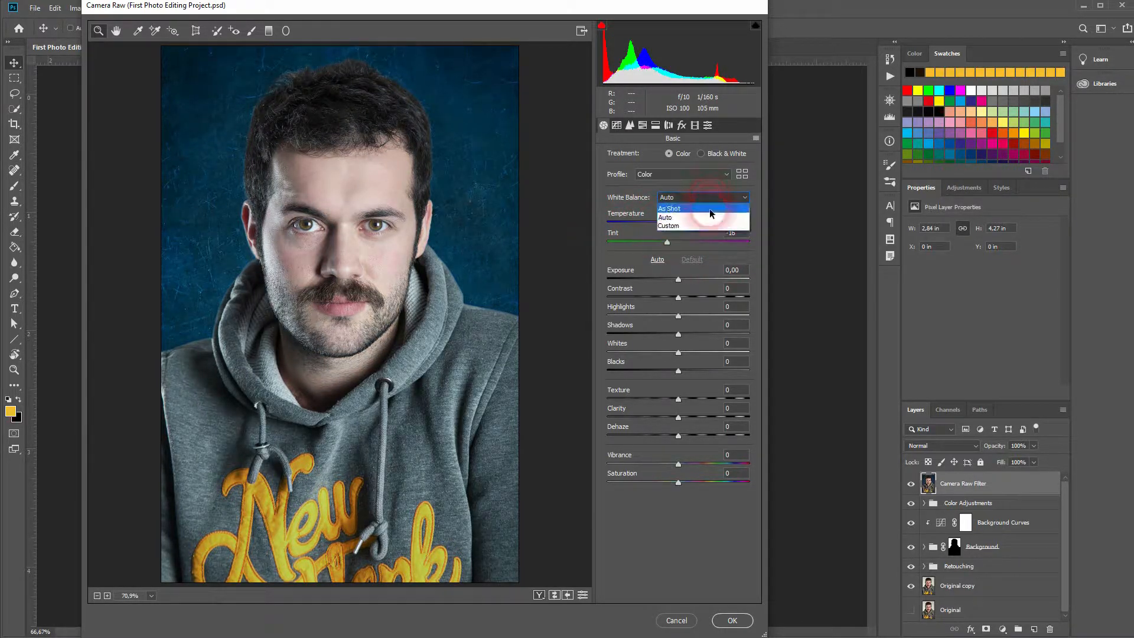
left_click(710, 210)
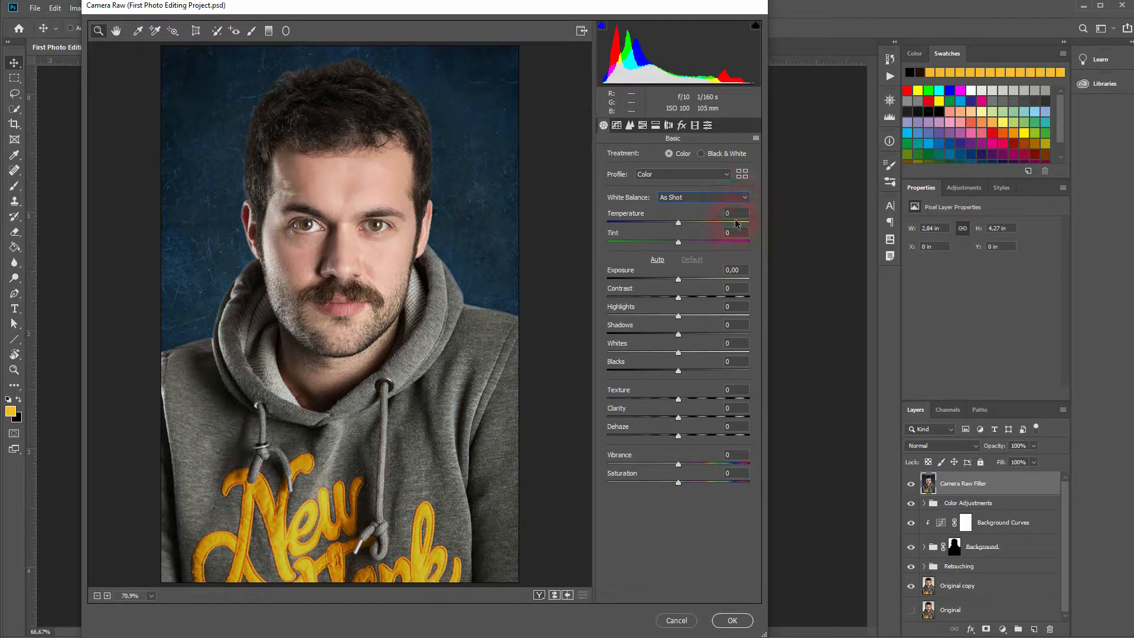
left_click(739, 198)
left_click(721, 220)
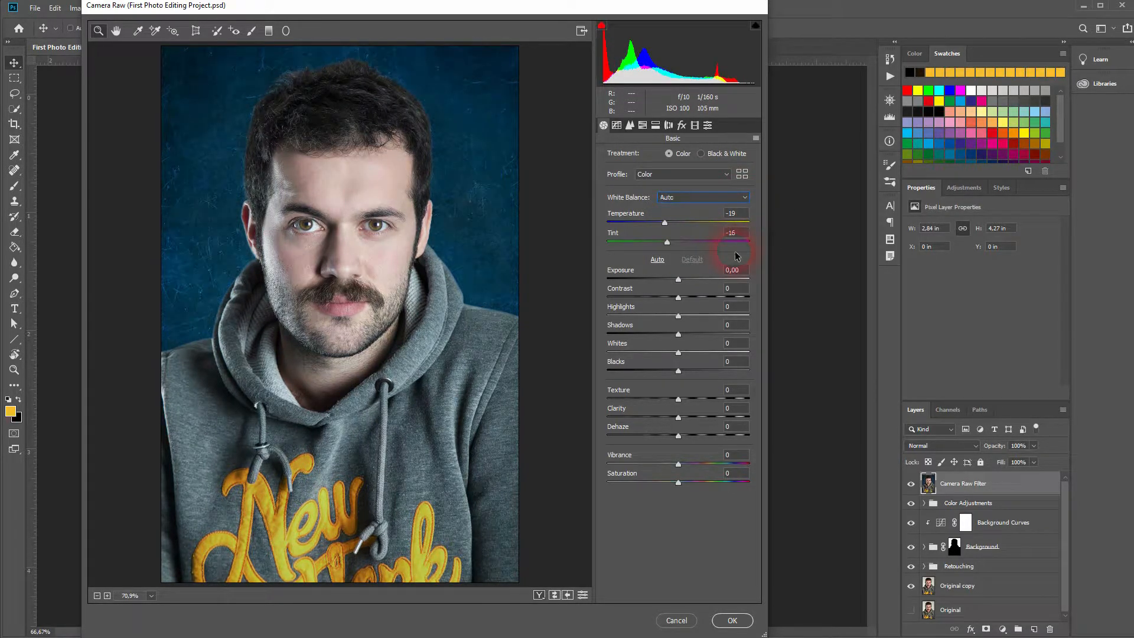
left_click(732, 198)
left_click(732, 210)
left_click(732, 199)
left_click(726, 220)
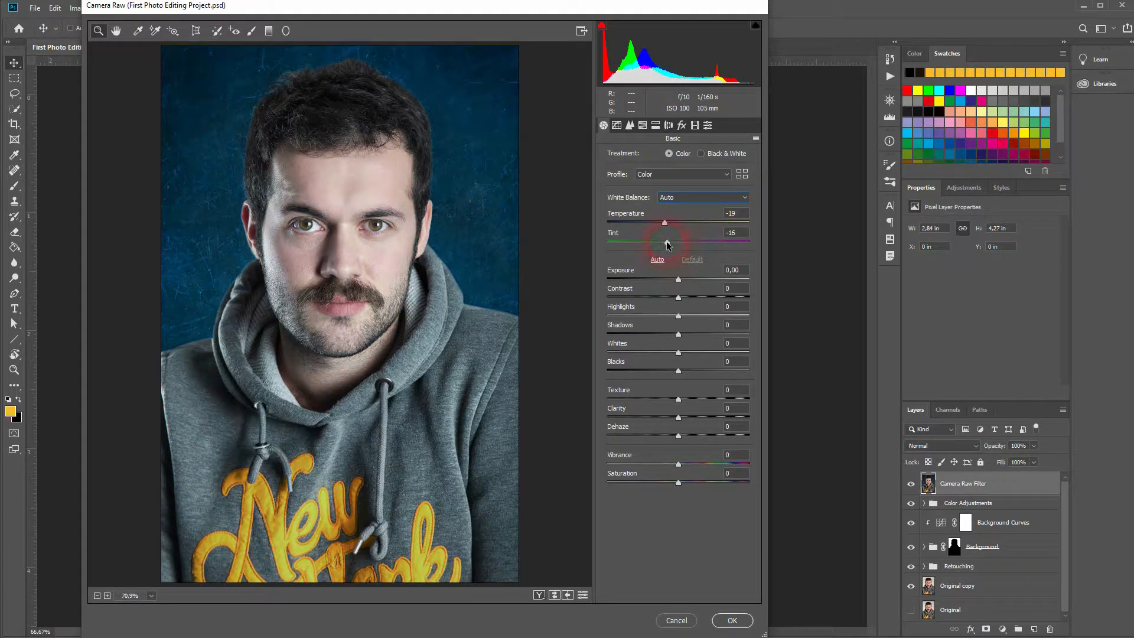
Fine-tune the white balance to Temperature -10 and Tint -7
left_click_drag(670, 243, 668, 224)
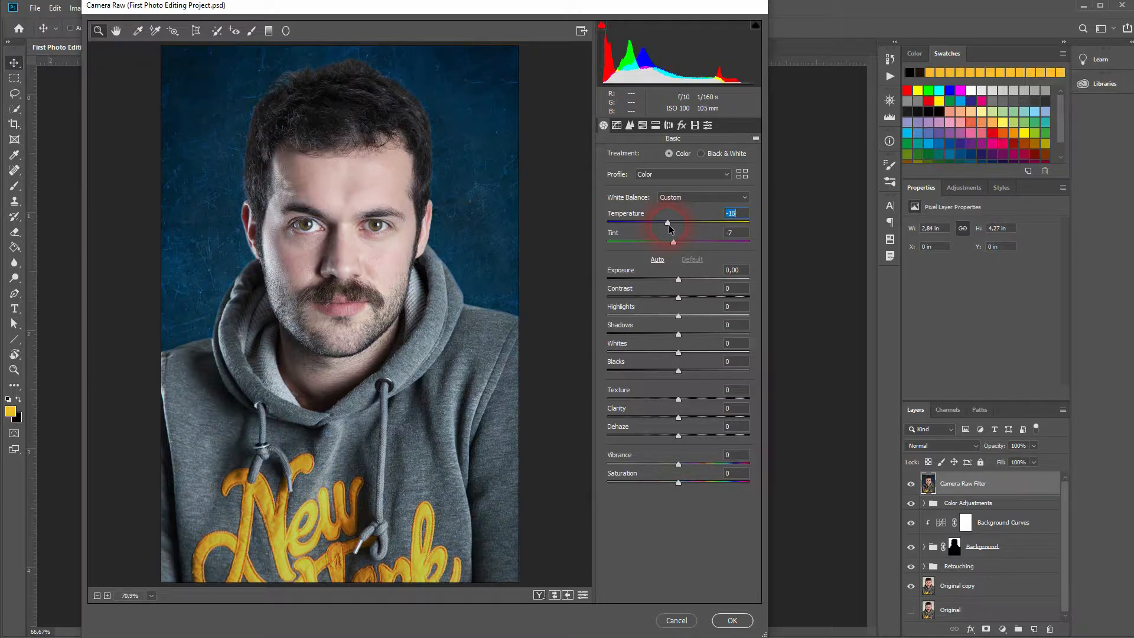
left_click(743, 215)
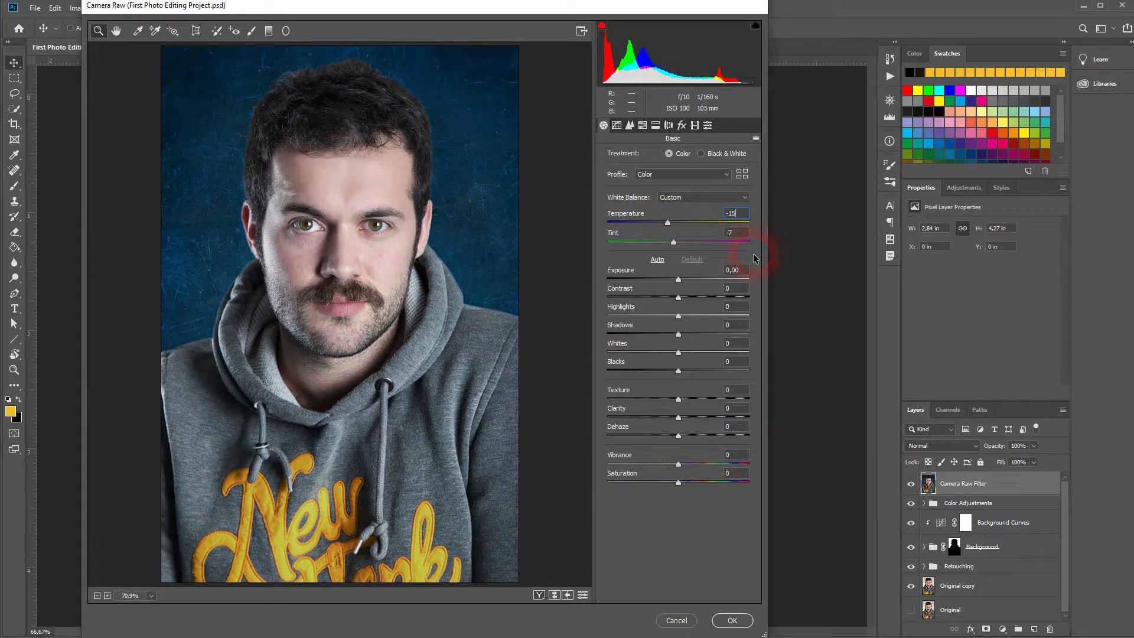
key("Up")
key("Up")
key("Up")
key("Up")
key("Up")
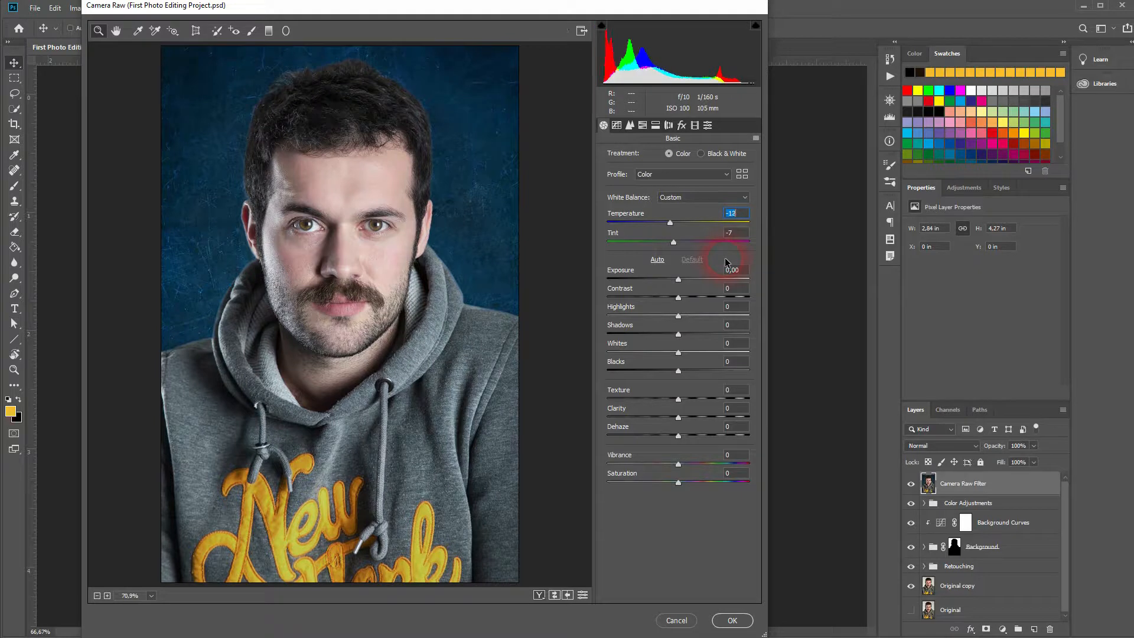
key("Up")
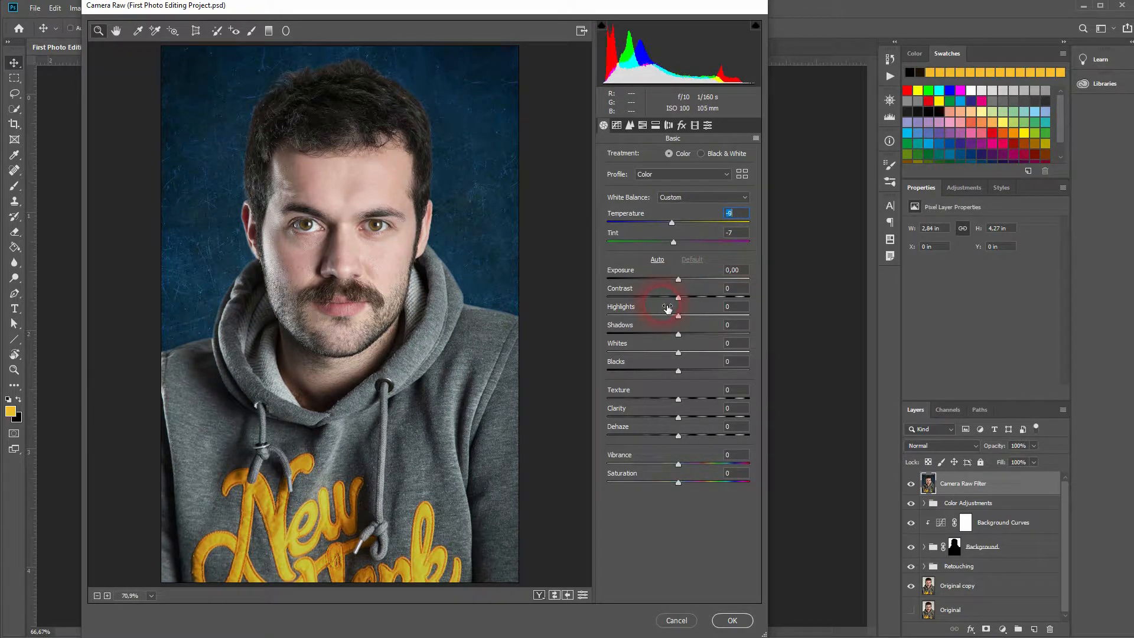
Apply the automatic tone adjustments and set Exposure to -0,14
left_click(679, 279)
mouse_move(679, 279)
left_mouse_down()
mouse_move(662, 278)
mouse_move(722, 285)
mouse_move(677, 283)
left_mouse_up()
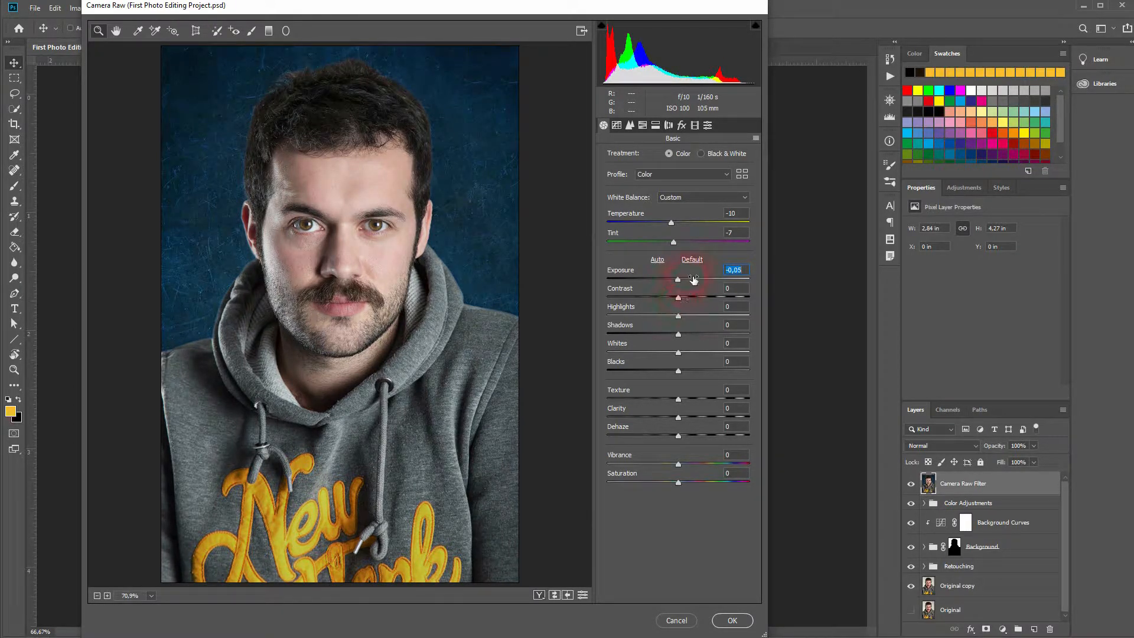
left_click(657, 260)
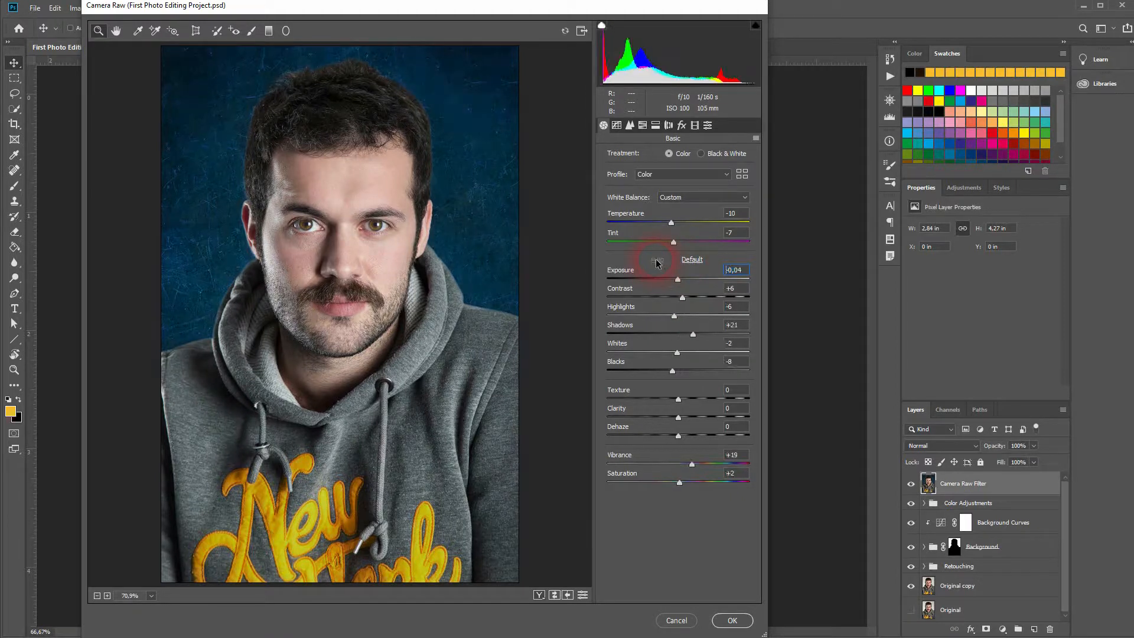
left_click(672, 369)
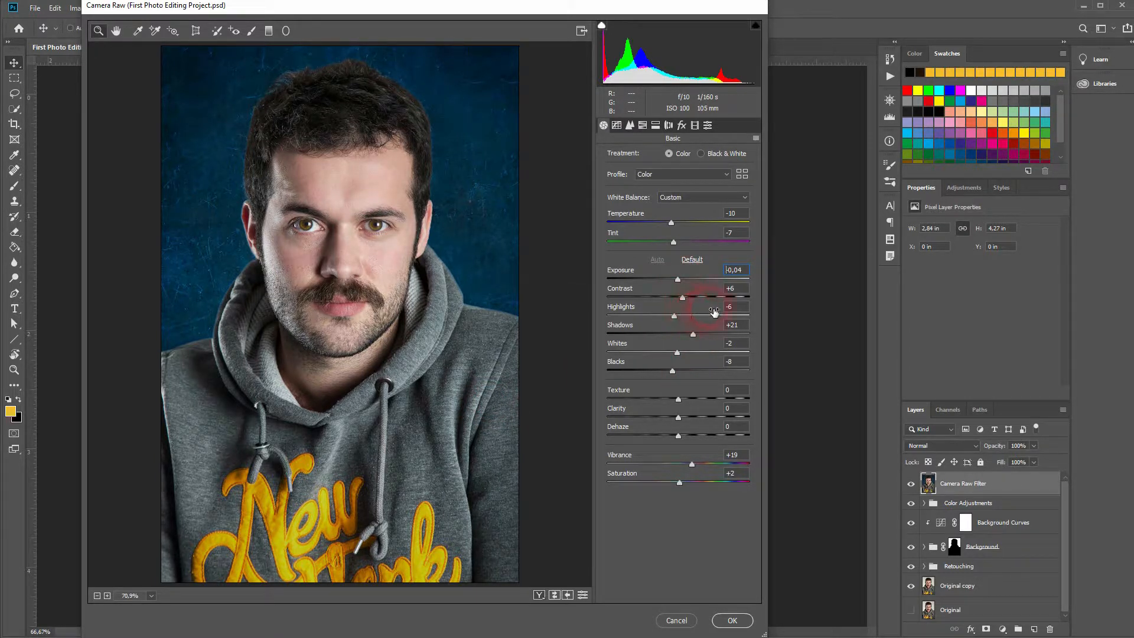
key("shift+Down")
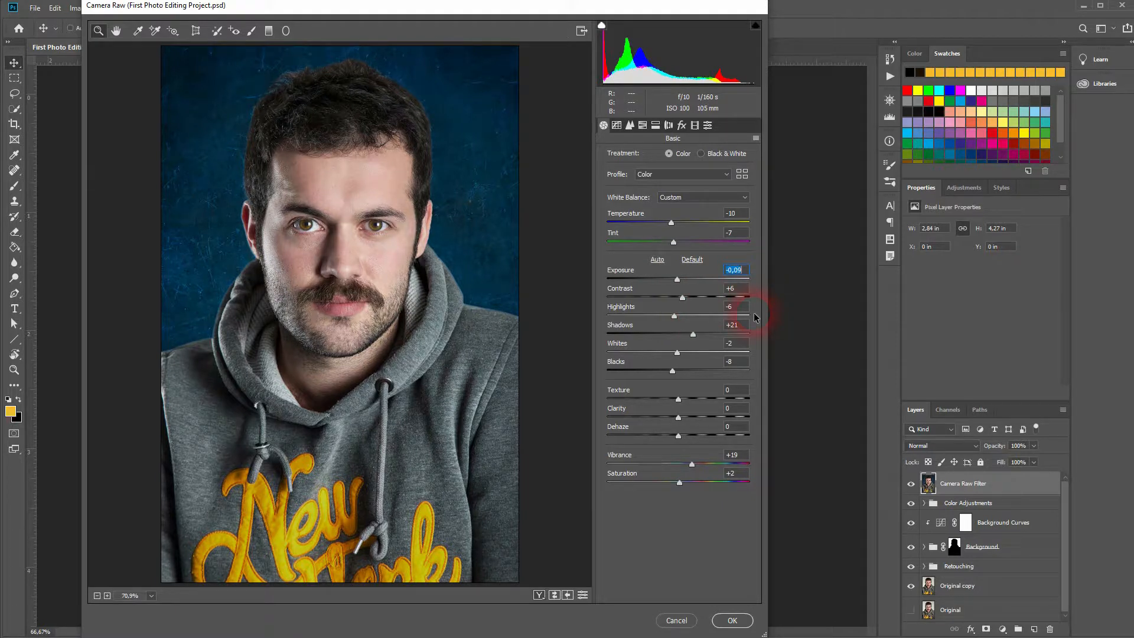
key("Up")
key("Down")
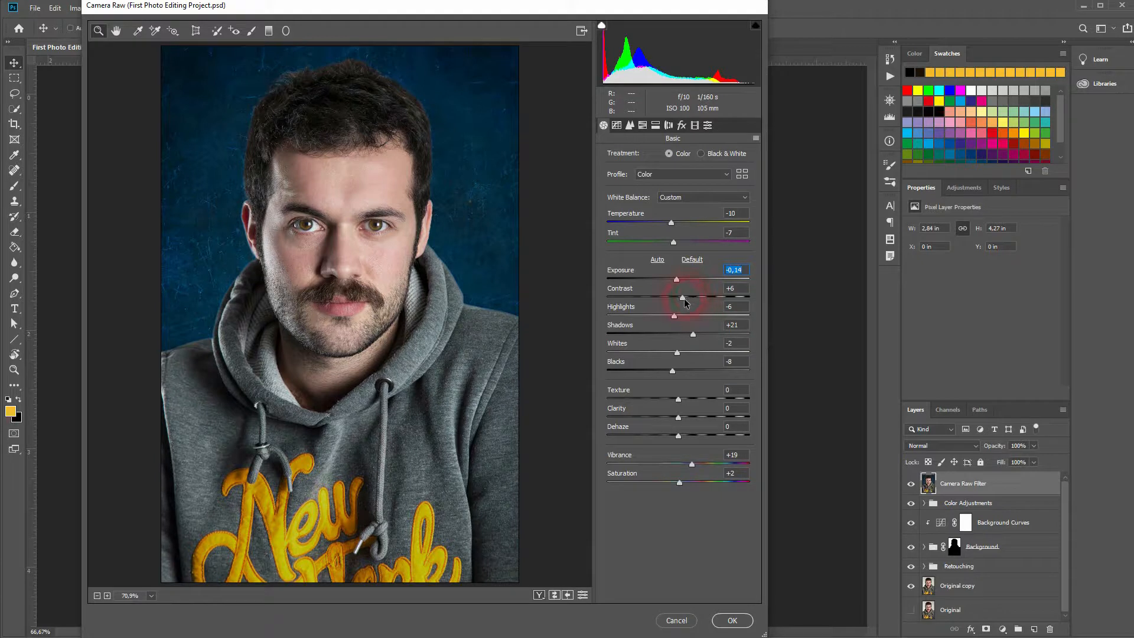
key("Down")
Set Contrast to +10
left_click(734, 290)
mouse_move(682, 297)
left_mouse_down()
mouse_move(628, 309)
mouse_move(761, 317)
mouse_move(684, 311)
left_mouse_up()
left_click_drag(684, 311, 686, 307)
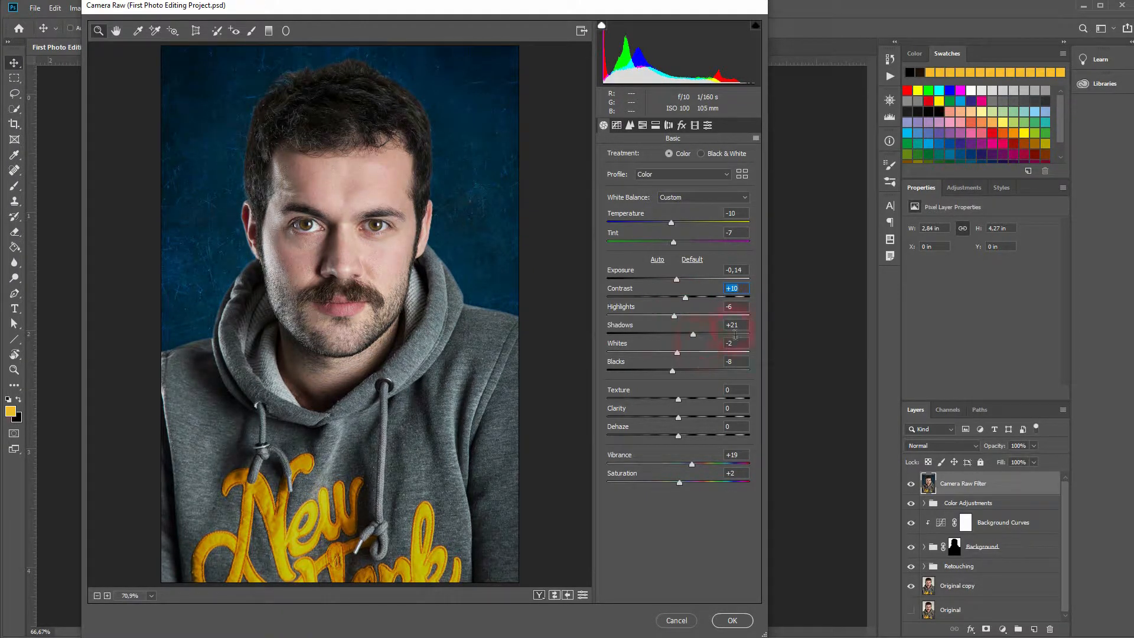
Set Highlights to -18, Whites to -43 and Blacks to -14
left_click_drag(675, 316, 693, 339)
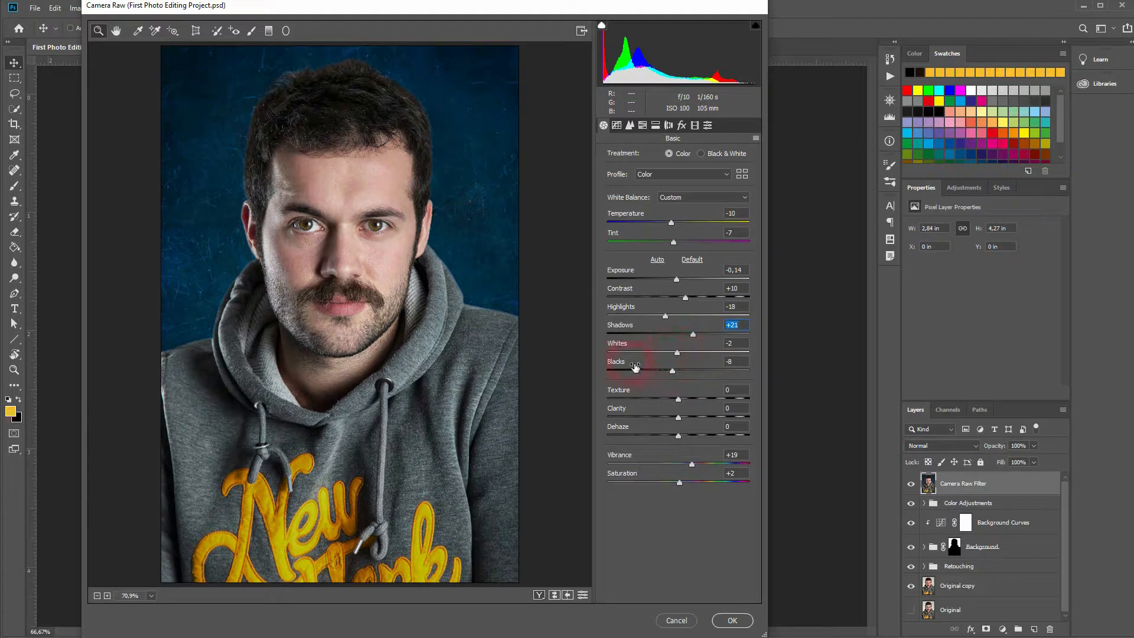
mouse_move(678, 354)
left_mouse_down()
mouse_move(626, 348)
mouse_move(770, 354)
mouse_move(676, 364)
left_mouse_up()
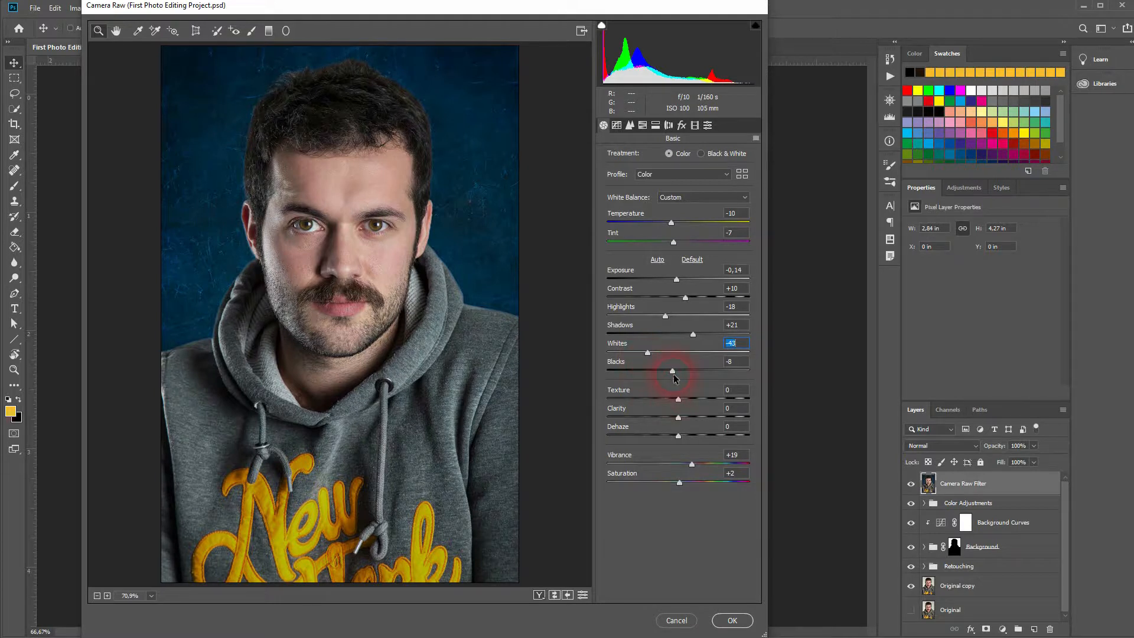
mouse_move(671, 370)
left_mouse_down()
mouse_move(597, 380)
mouse_move(627, 392)
mouse_move(763, 383)
mouse_move(664, 381)
mouse_move(670, 390)
left_mouse_up()
Compare negative and positive Texture settings on the face's skin and set Texture to -27
left_click_drag(679, 399, 653, 399)
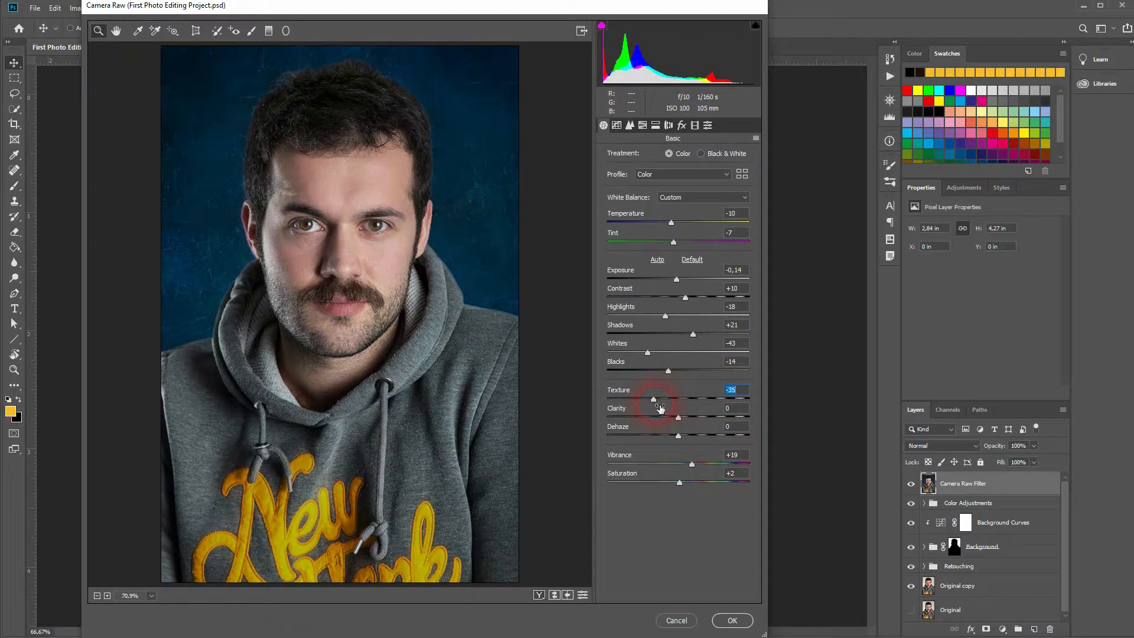
left_click(352, 203)
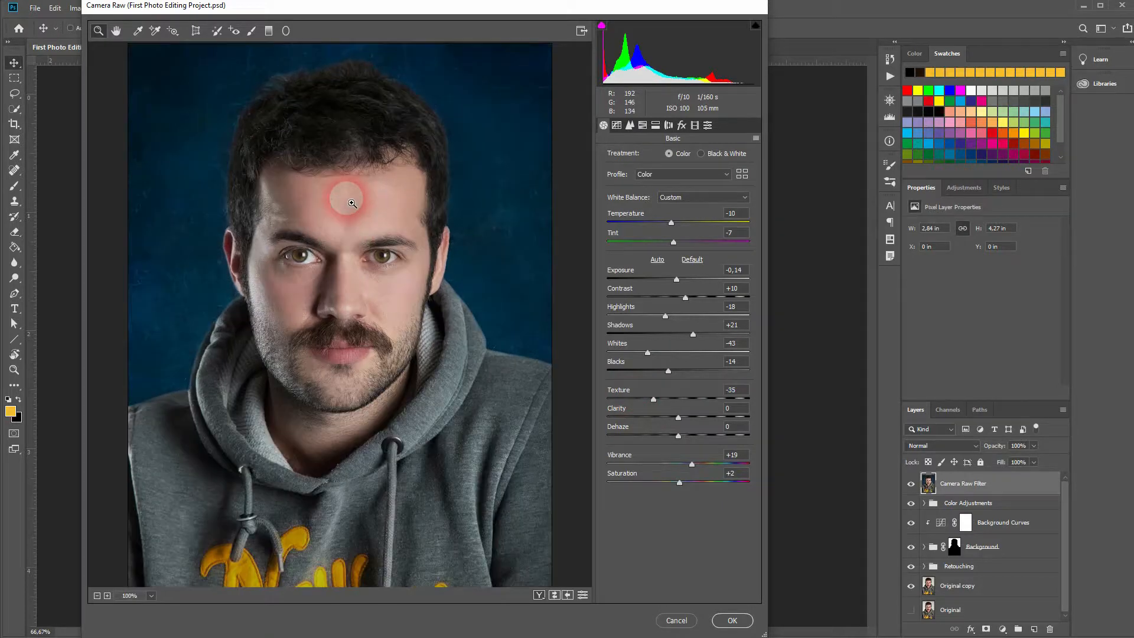
left_click(354, 232)
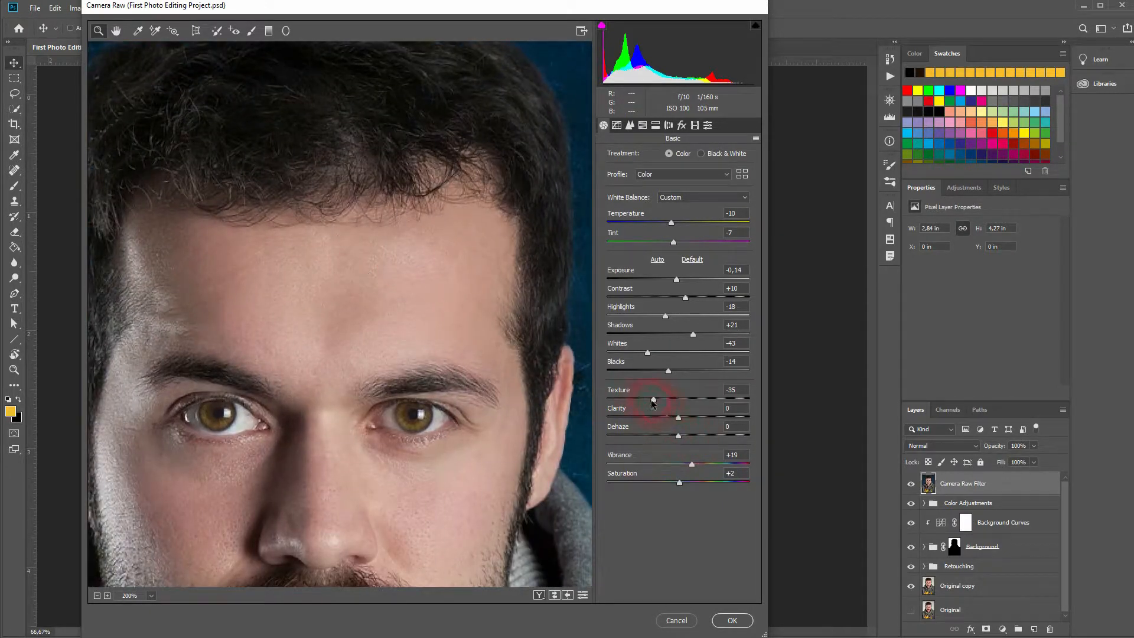
left_click_drag(652, 399, 719, 398)
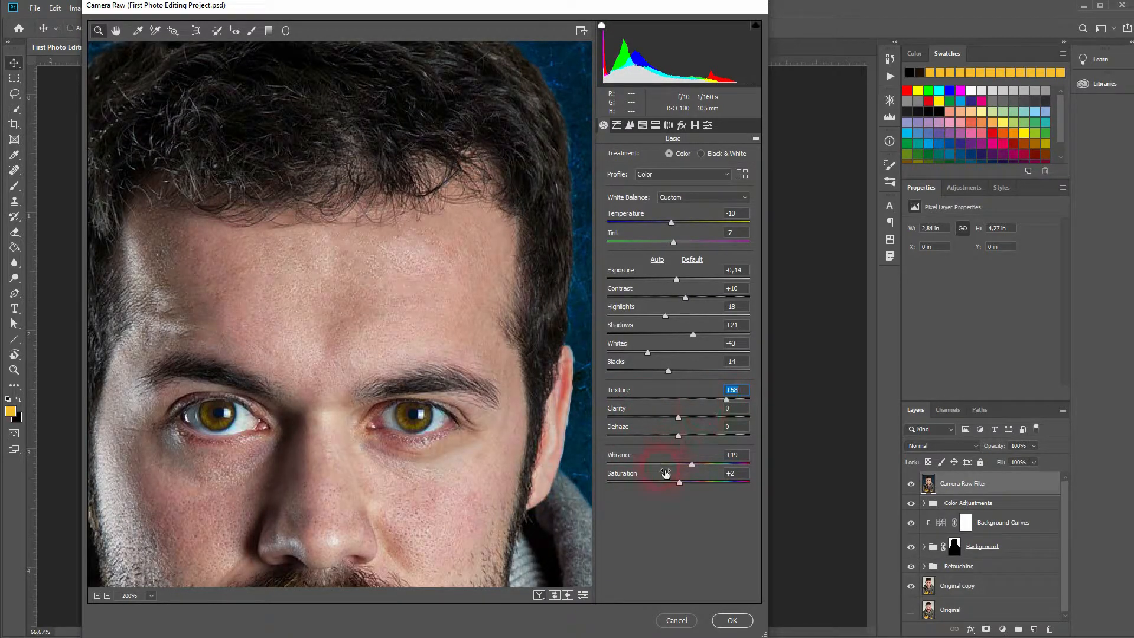
left_click_drag(726, 400, 660, 404)
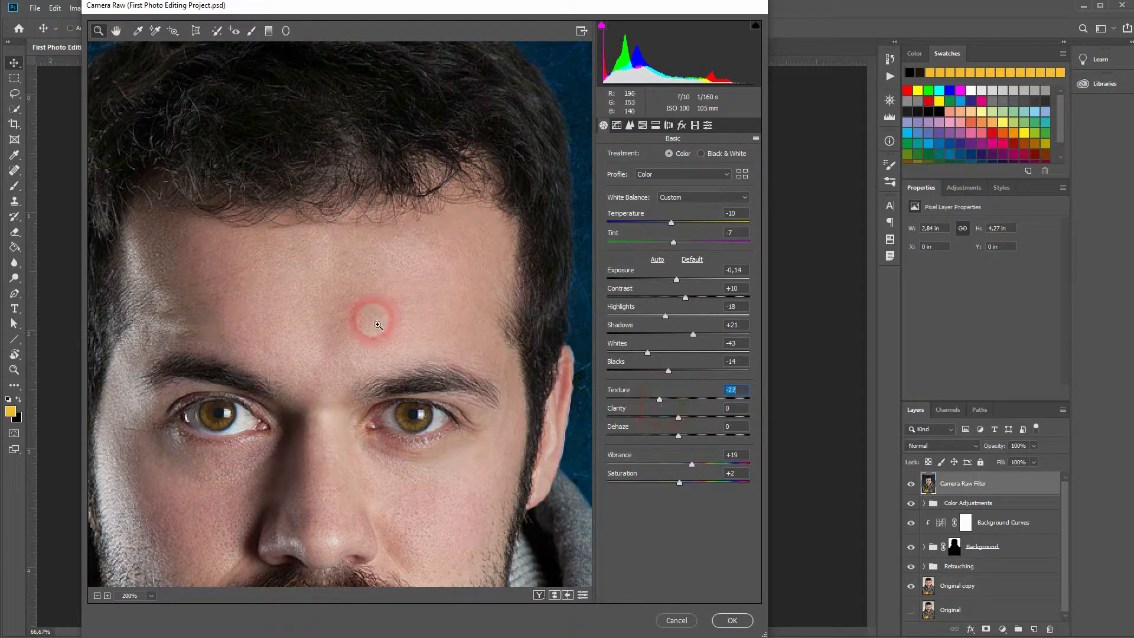
Compare stronger negative Texture settings on the hoodie fabric and set Texture to -43
key("alt")
left_click(386, 291, "alt")
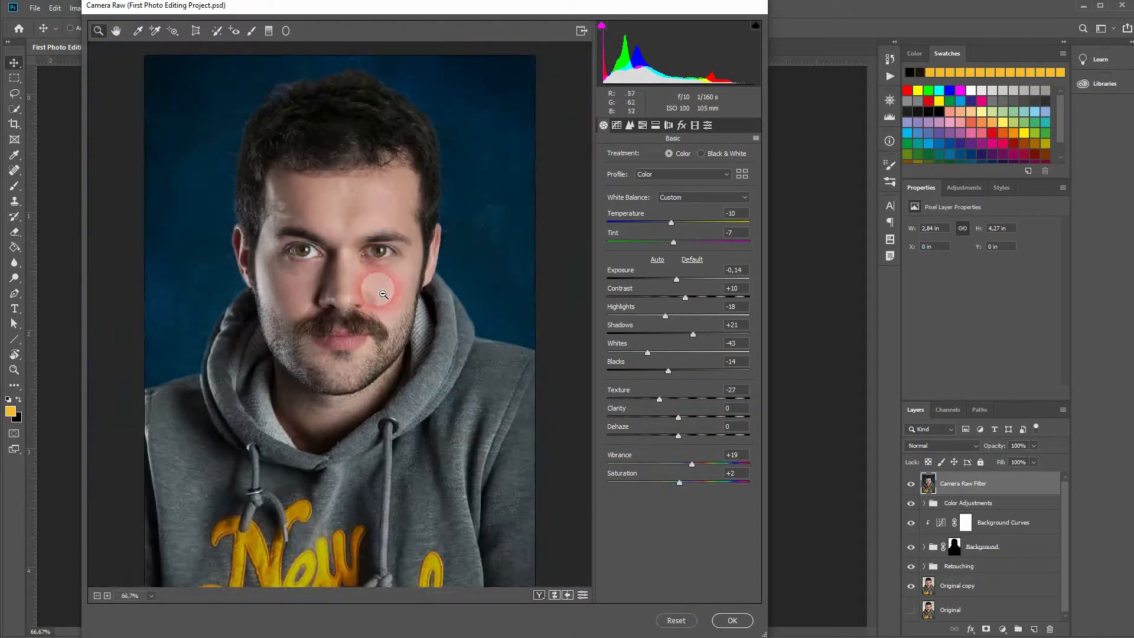
left_click_drag(661, 399, 659, 399)
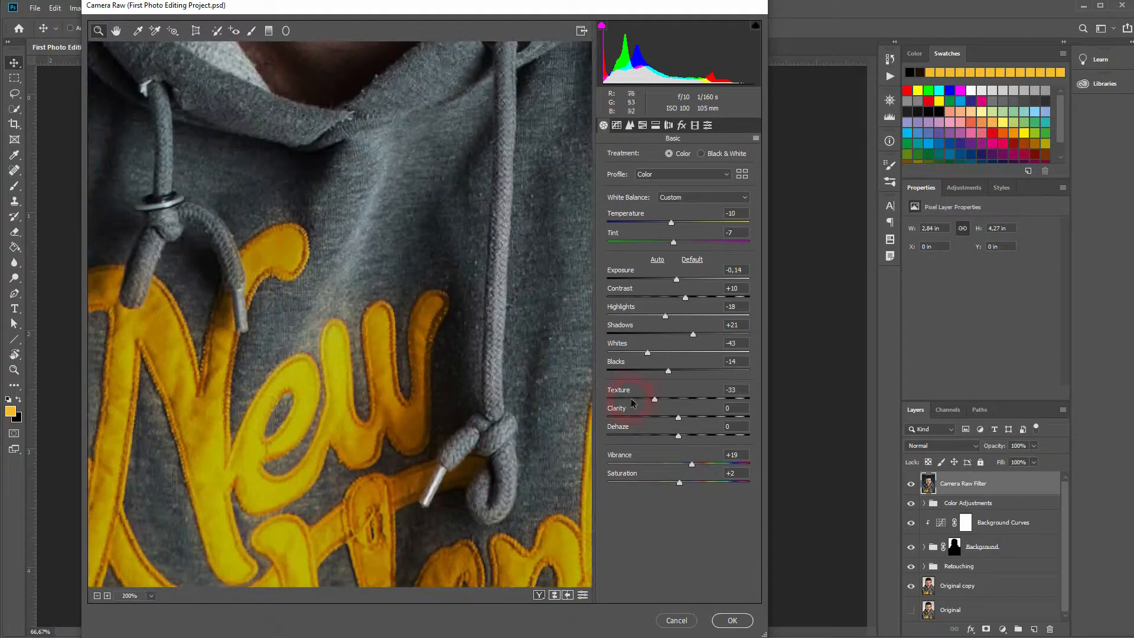
left_click_drag(655, 399, 633, 401)
mouse_move(627, 402)
left_mouse_down()
mouse_move(730, 396)
mouse_move(649, 399)
left_mouse_up()
left_click(391, 353, "alt")
left_click(391, 353, "alt")
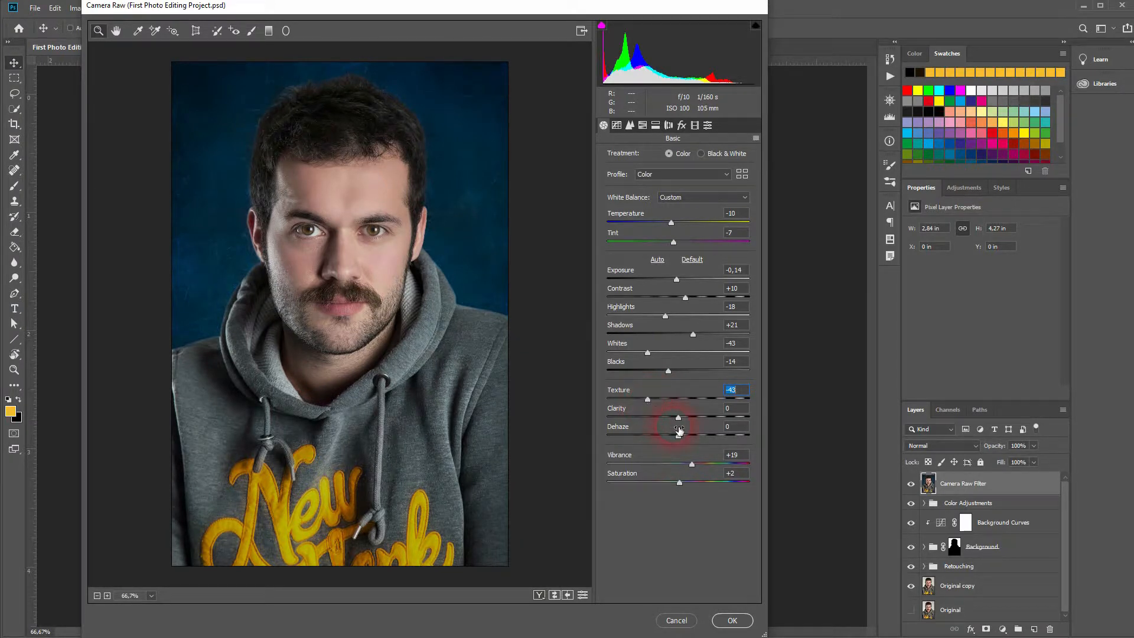
Compare negative and positive Clarity settings on the portrait, up to +69, and set Clarity to -17
left_click_drag(679, 416, 651, 418)
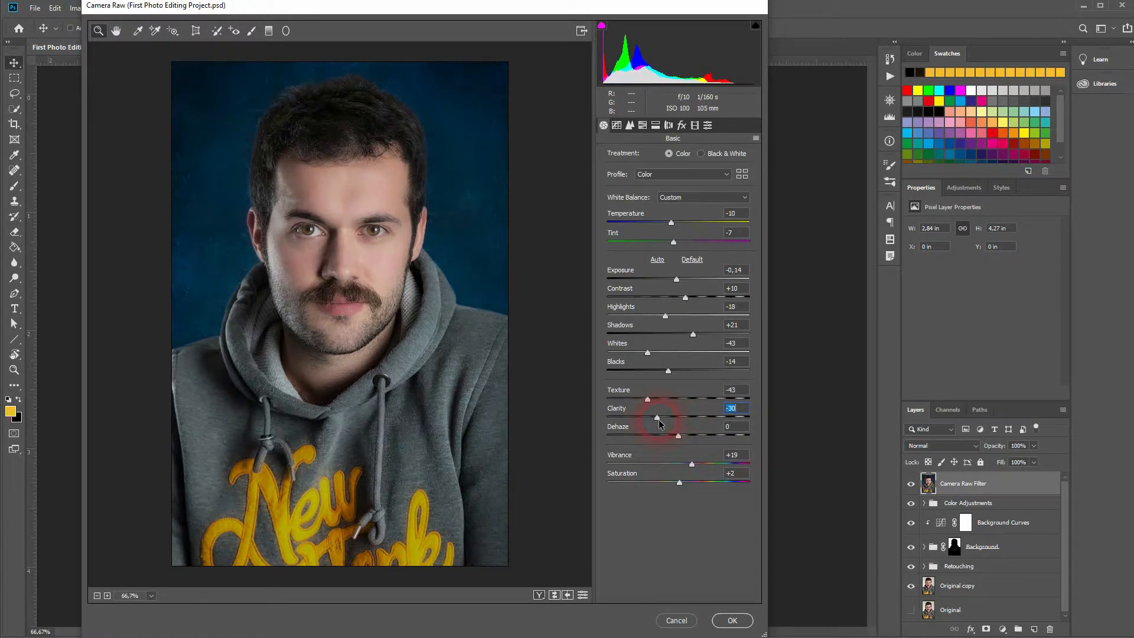
left_click_drag(658, 415, 717, 415)
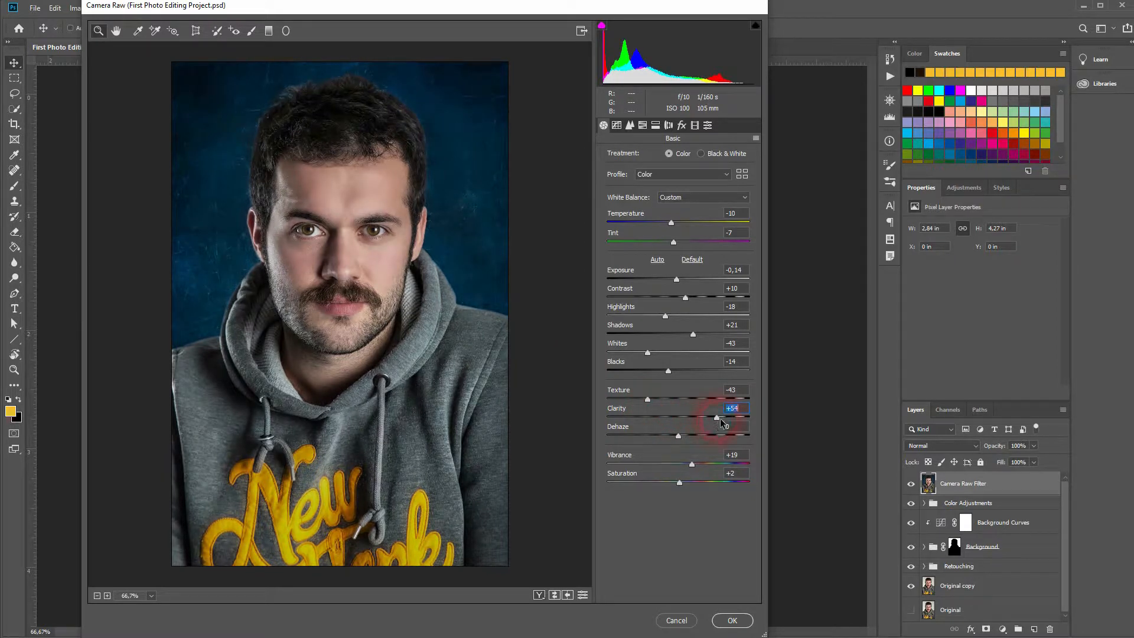
left_click_drag(718, 416, 726, 417)
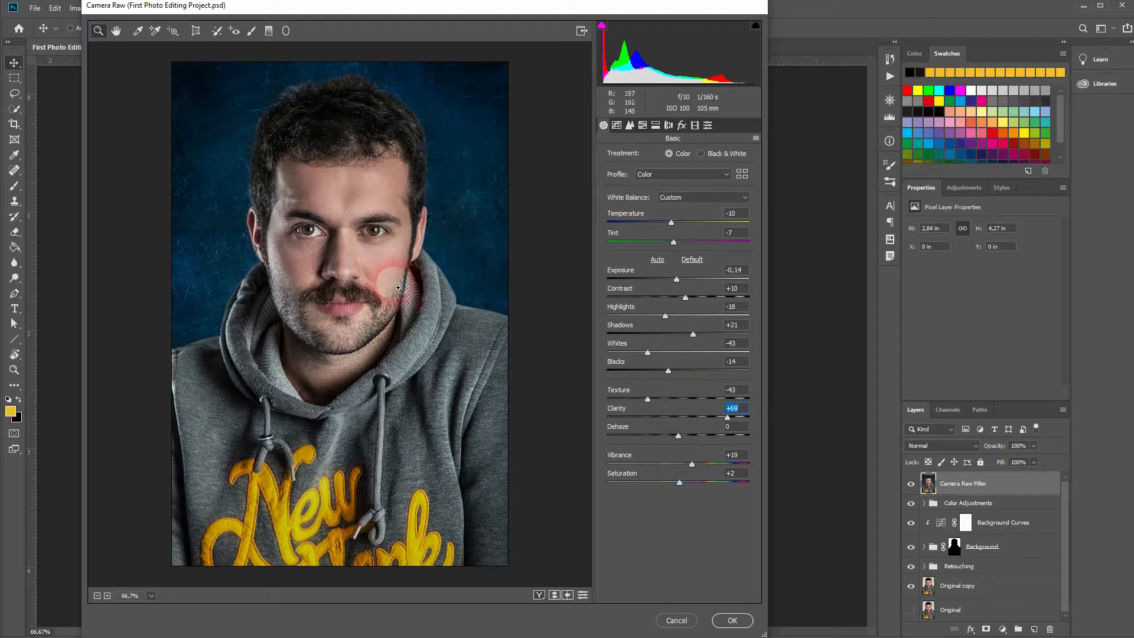
left_click(346, 201)
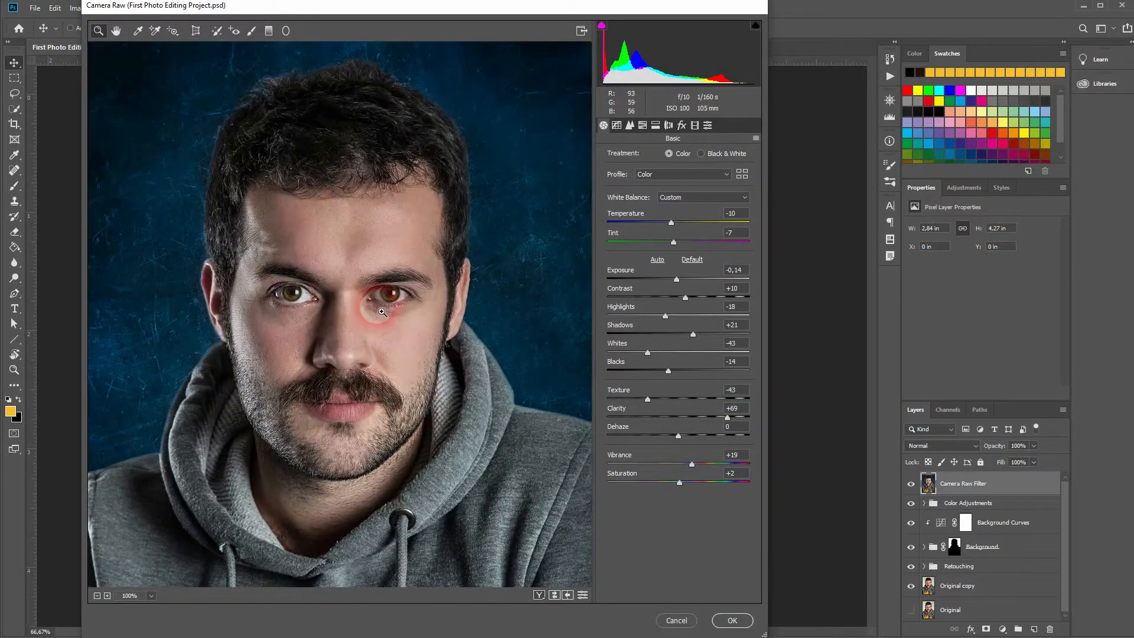
left_click(730, 426)
left_click_drag(727, 417, 669, 418)
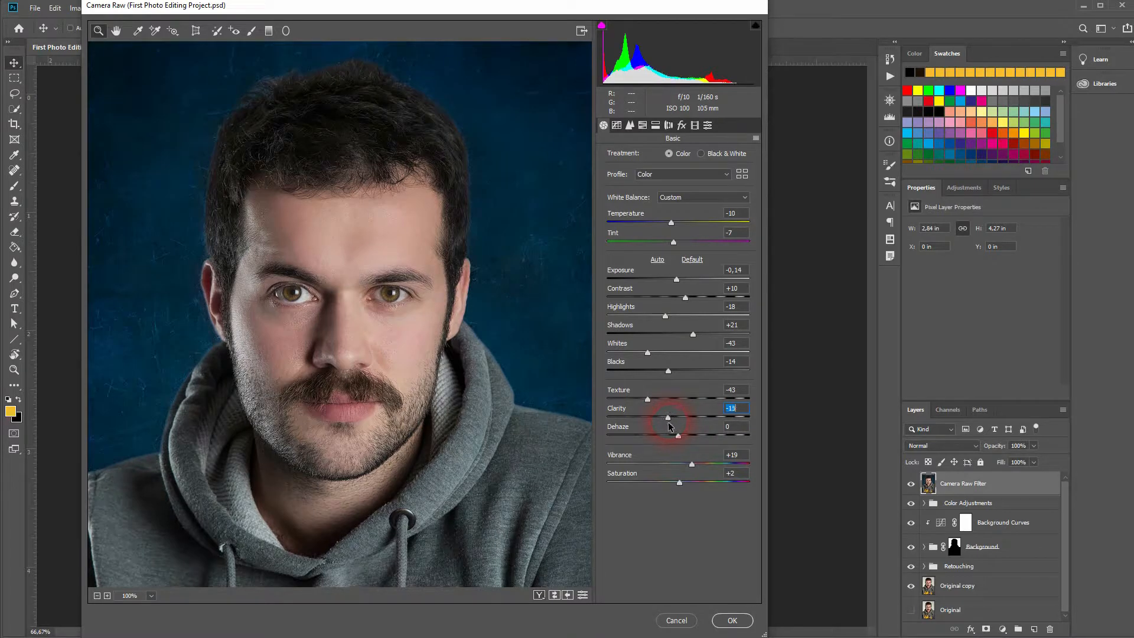
left_click_drag(665, 426, 666, 425)
Try positive and negative Dehaze settings on the portrait and reset Dehaze to 0
mouse_move(678, 437)
left_mouse_down()
mouse_move(633, 438)
mouse_move(725, 437)
mouse_move(694, 437)
left_mouse_up()
left_click(392, 329, "alt")
left_click(668, 436)
double_click(694, 437)
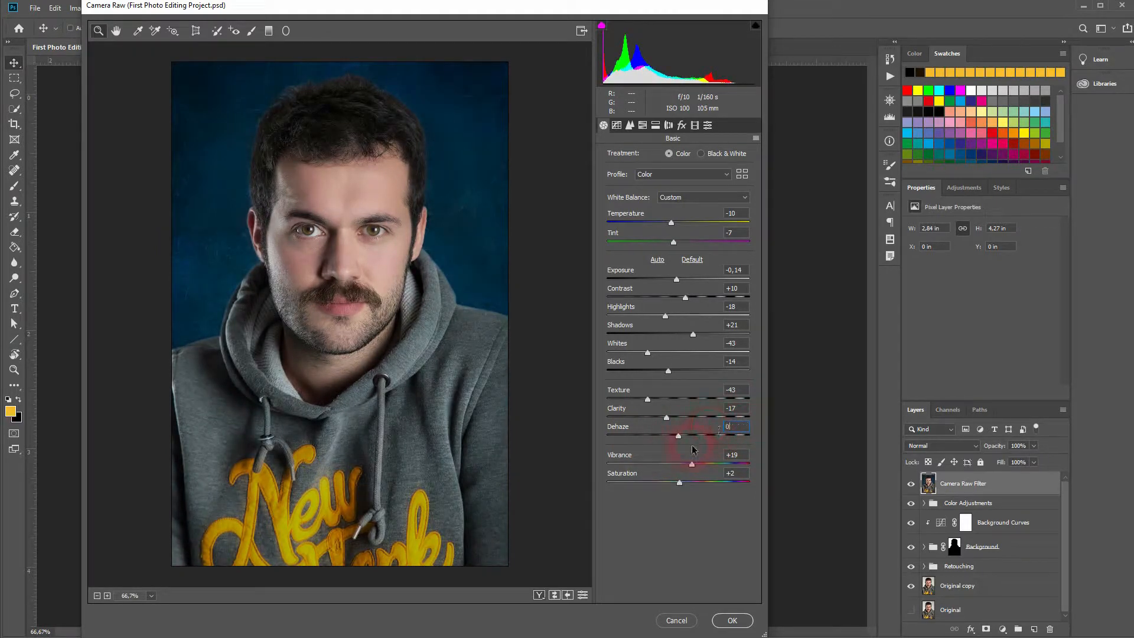
Set Vibrance to +41 and Saturation to 0, and apply the Camera Raw filter
left_click(692, 464)
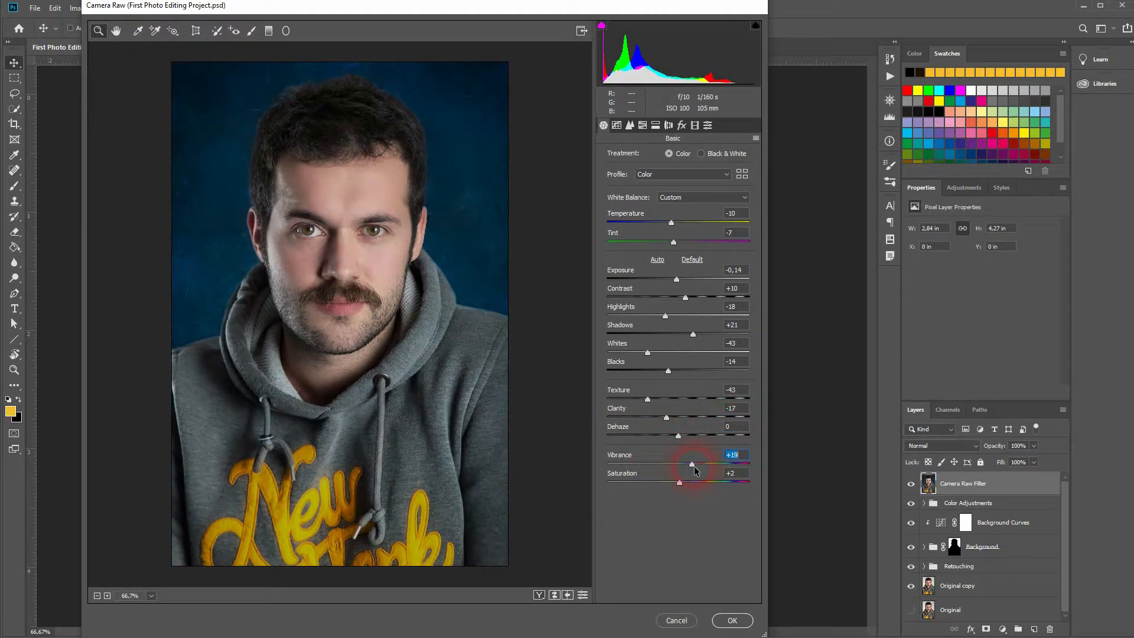
mouse_move(693, 466)
left_mouse_down()
mouse_move(627, 469)
mouse_move(778, 470)
mouse_move(710, 471)
left_mouse_up()
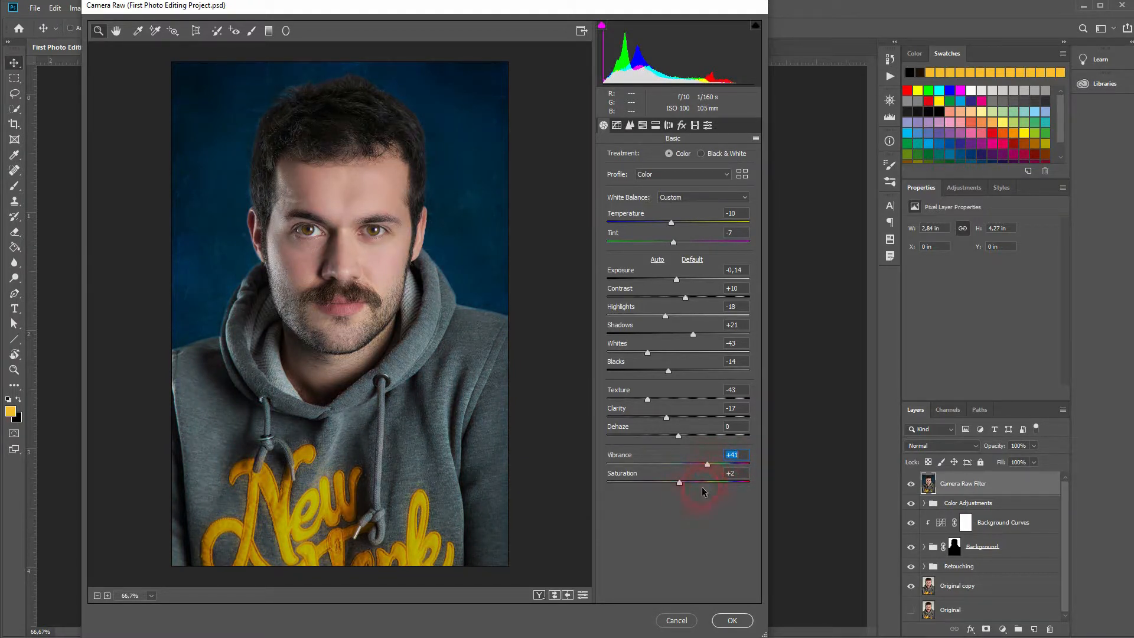
left_click(731, 473)
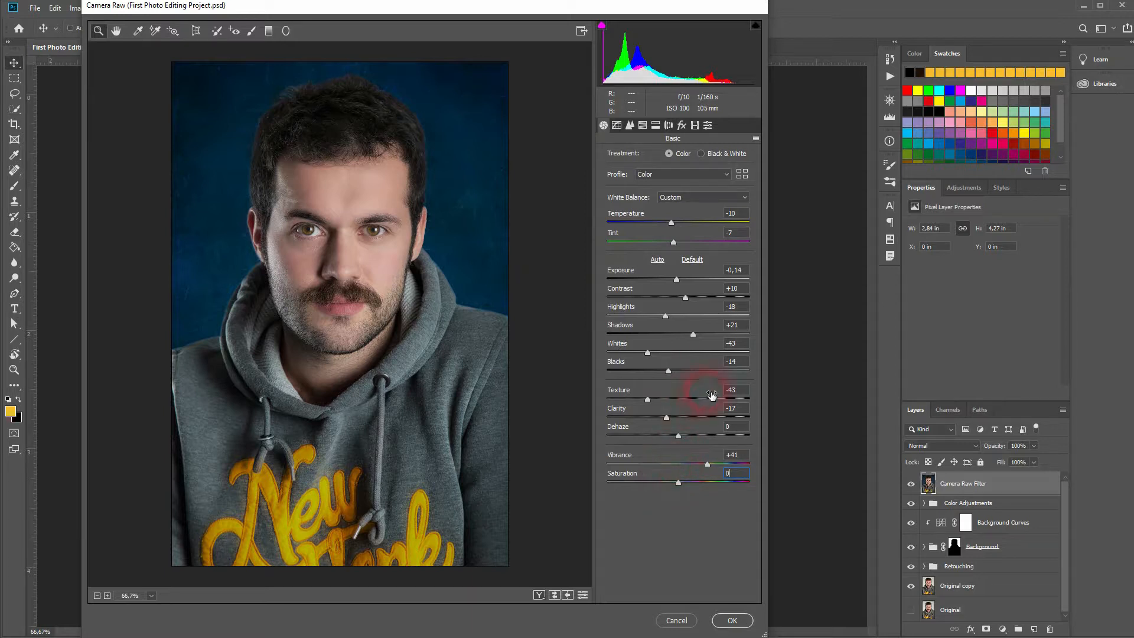
left_click(732, 620)
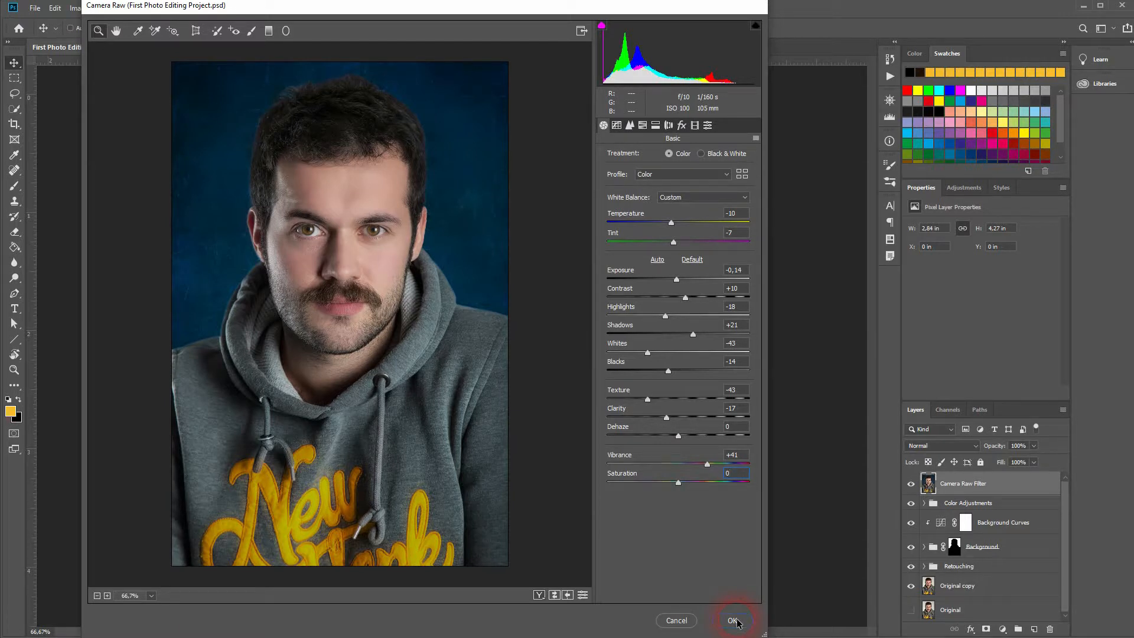
Compare the portrait with and without the Camera Raw Filter layer, and against the Original layer alone
left_click(912, 487)
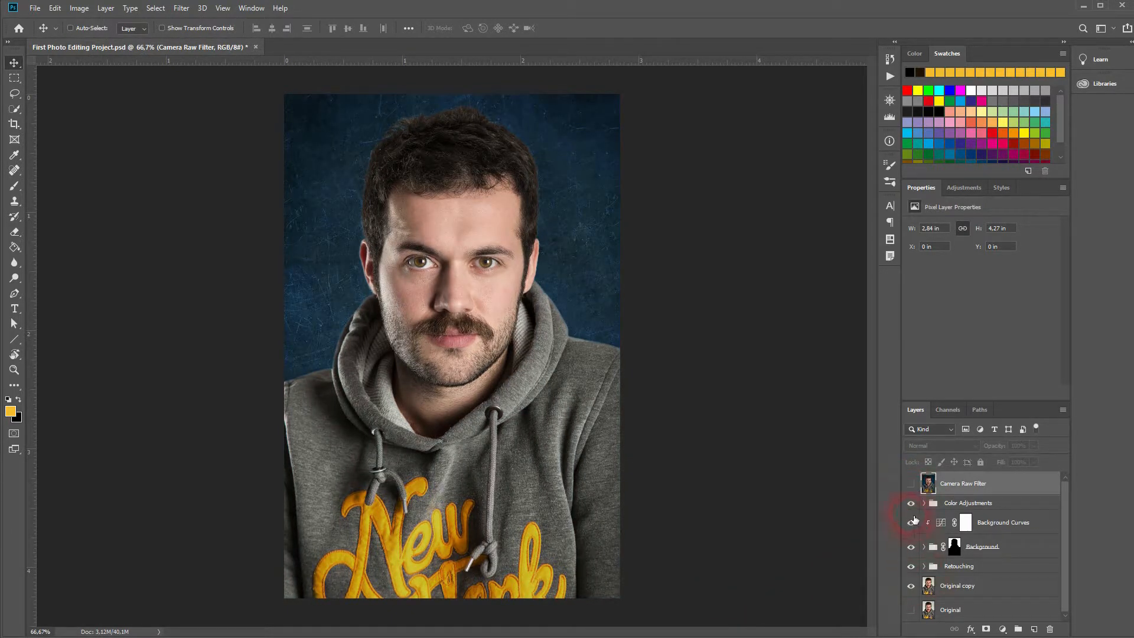
left_click(911, 487)
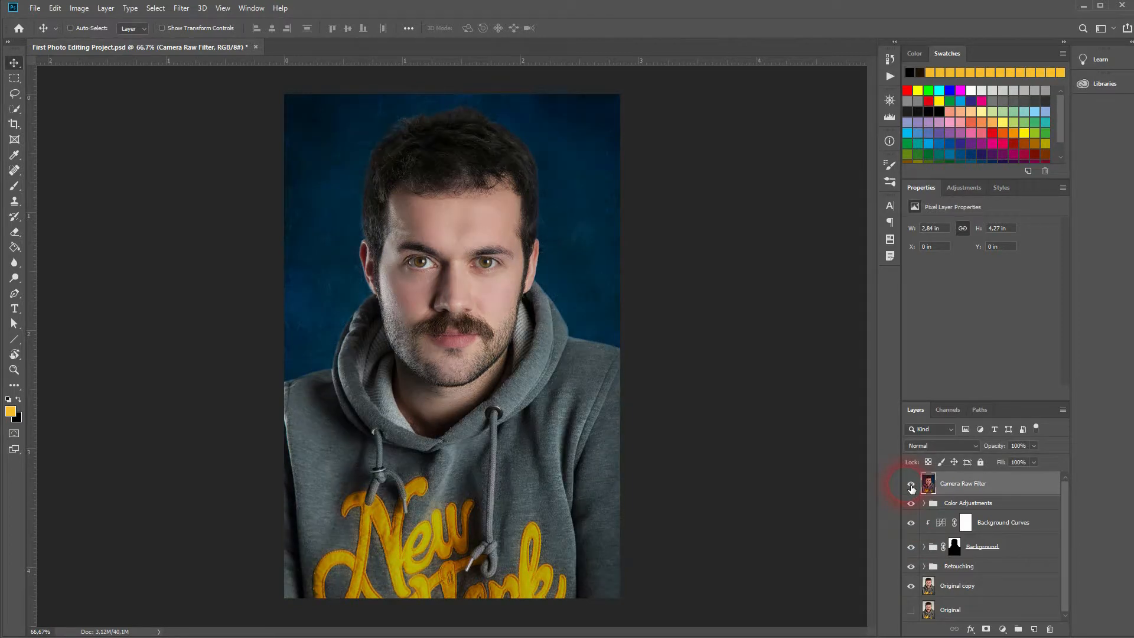
left_click(912, 609, "alt")
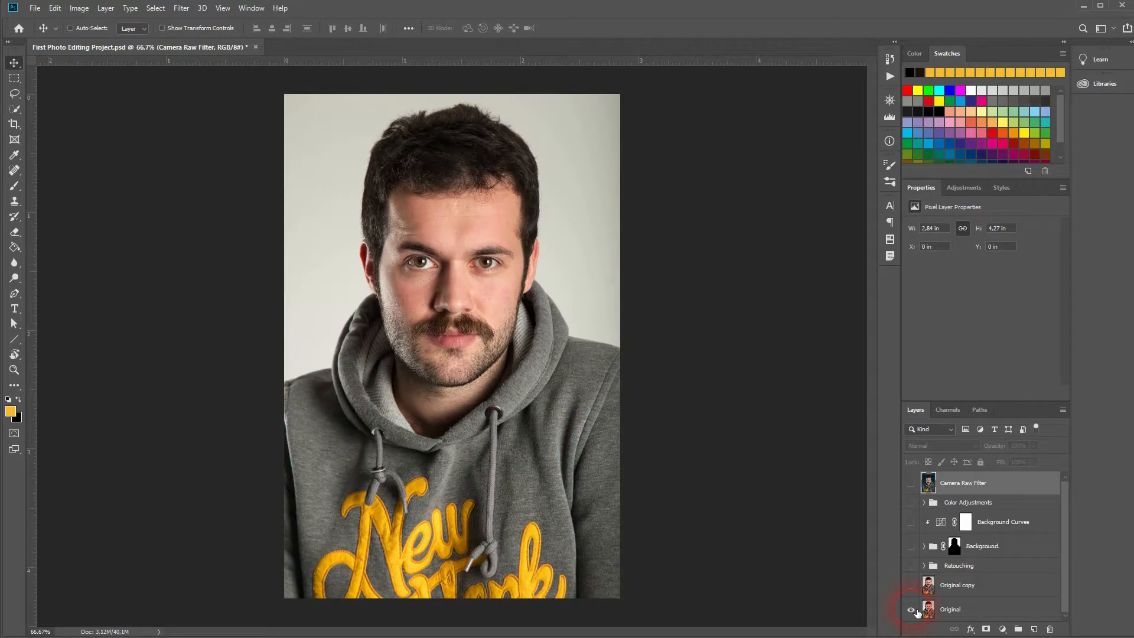
left_click(912, 610, "alt")
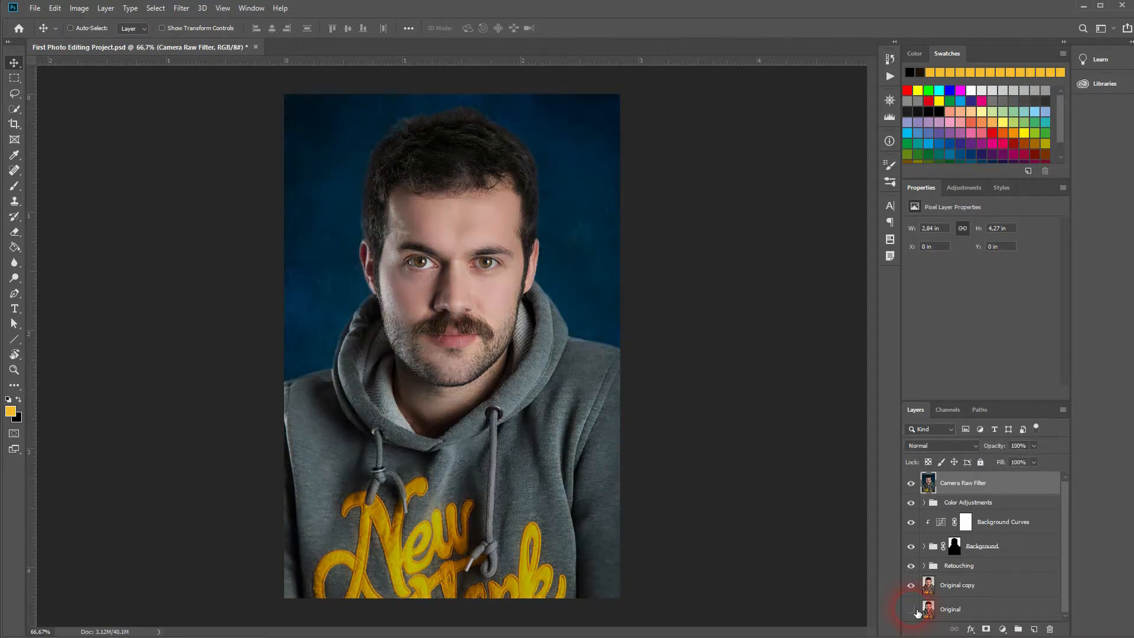
left_click(912, 609, "alt")
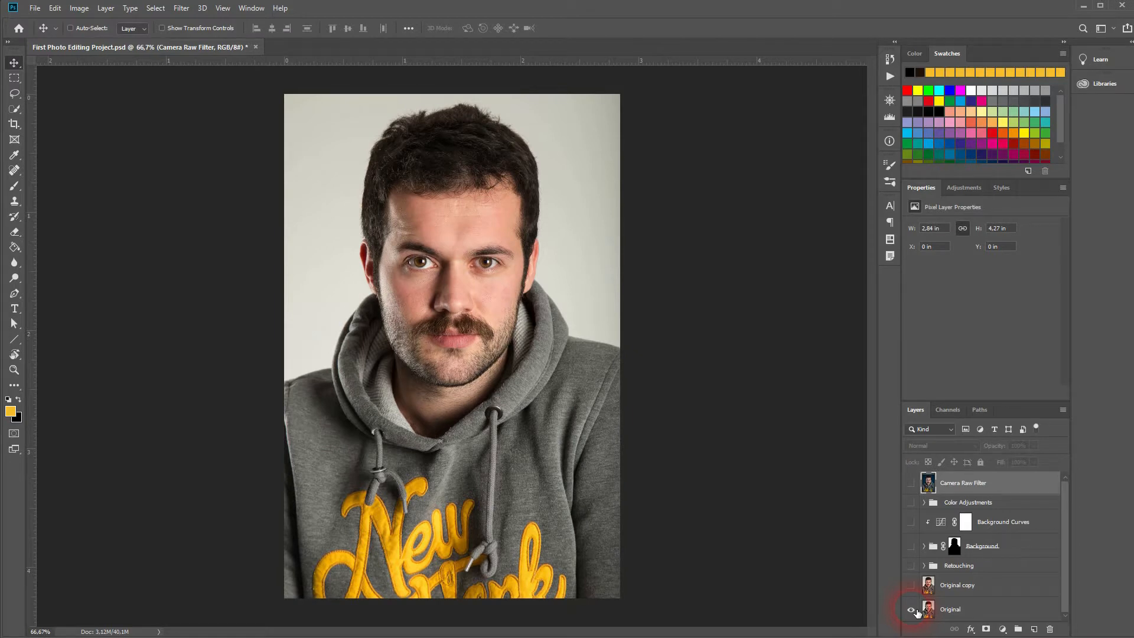
left_click(913, 609, "alt")
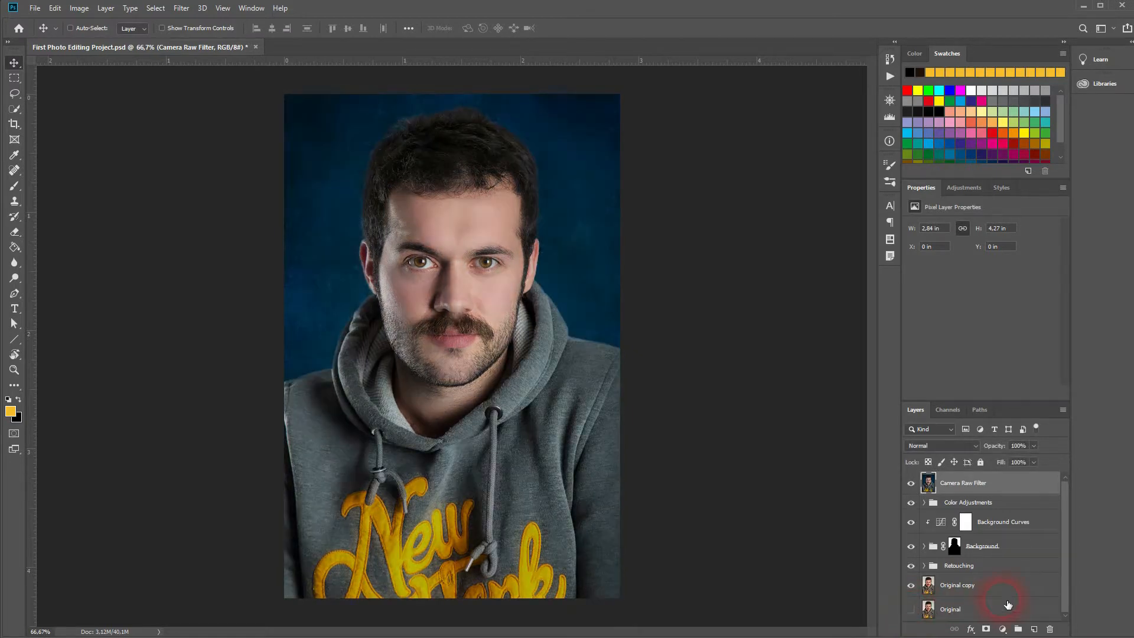
Examine the layers inside the Retouching group and its nested Eyes group, and collapse the Retouching group again
left_click(912, 565)
left_click(924, 565)
scroll(1020, 566, "down", 1)
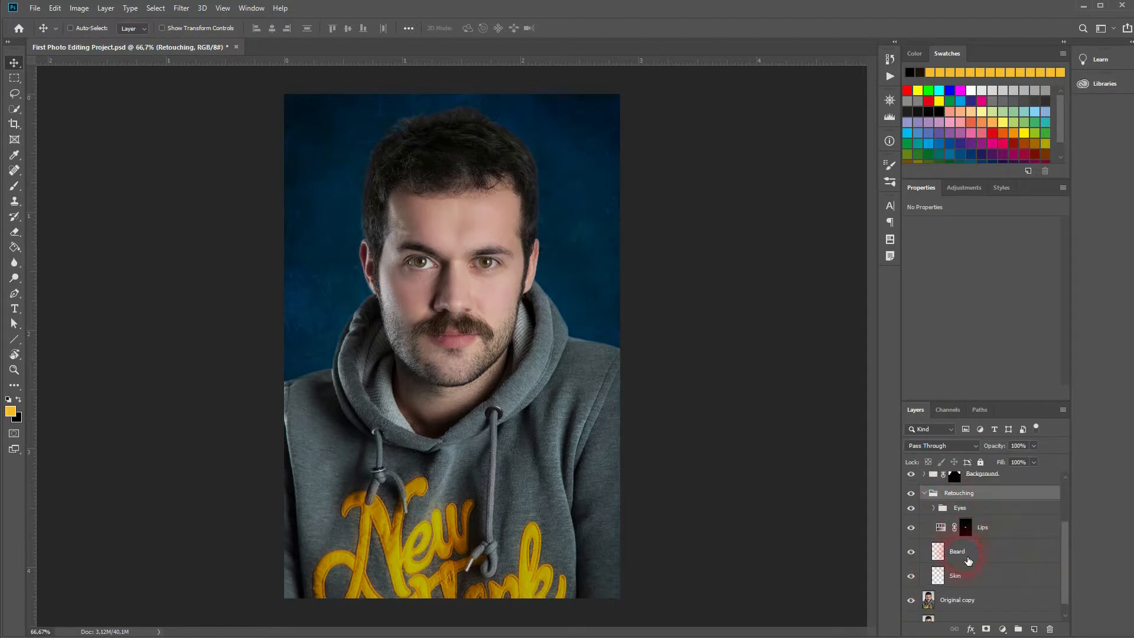
left_click(1011, 529)
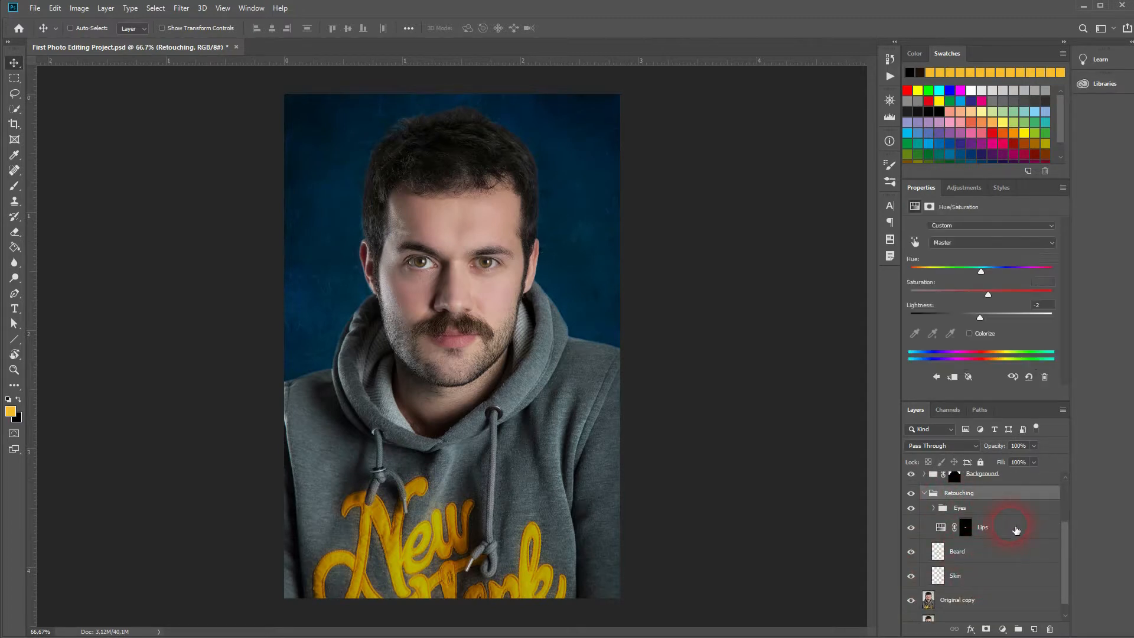
left_click(943, 510)
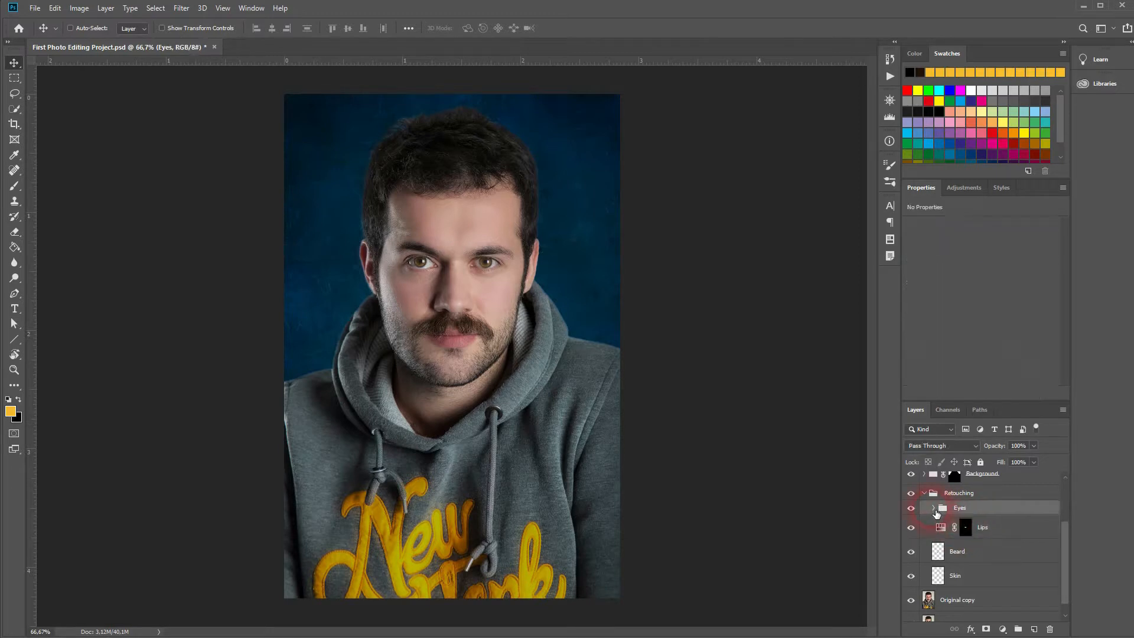
left_click(935, 509)
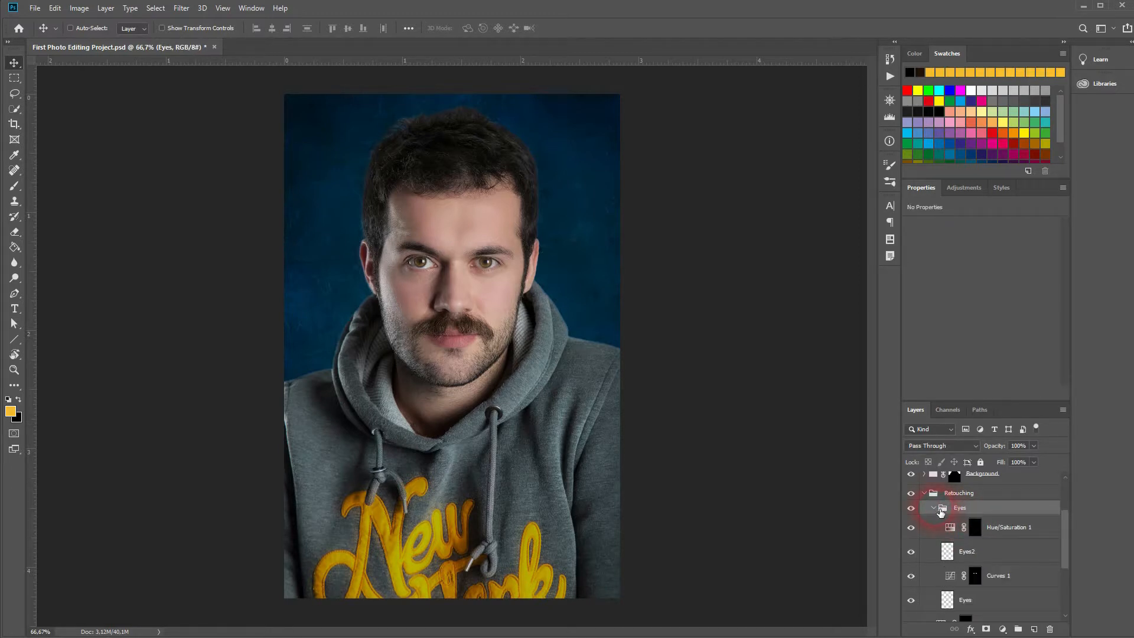
scroll(1007, 549, "down", 1)
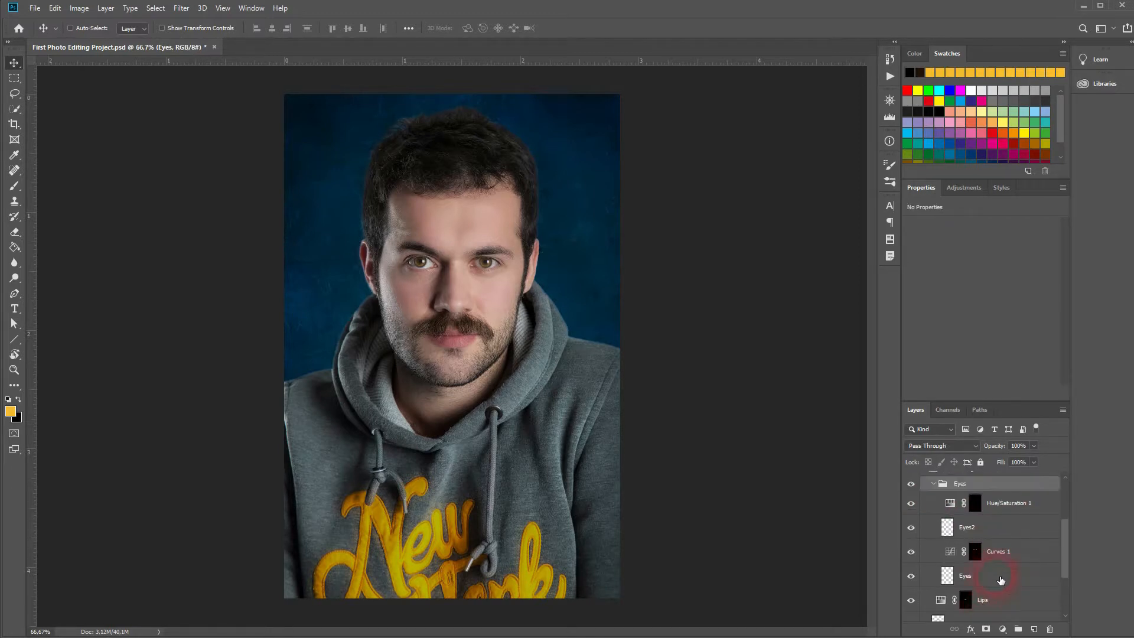
scroll(1000, 580, "up", 4)
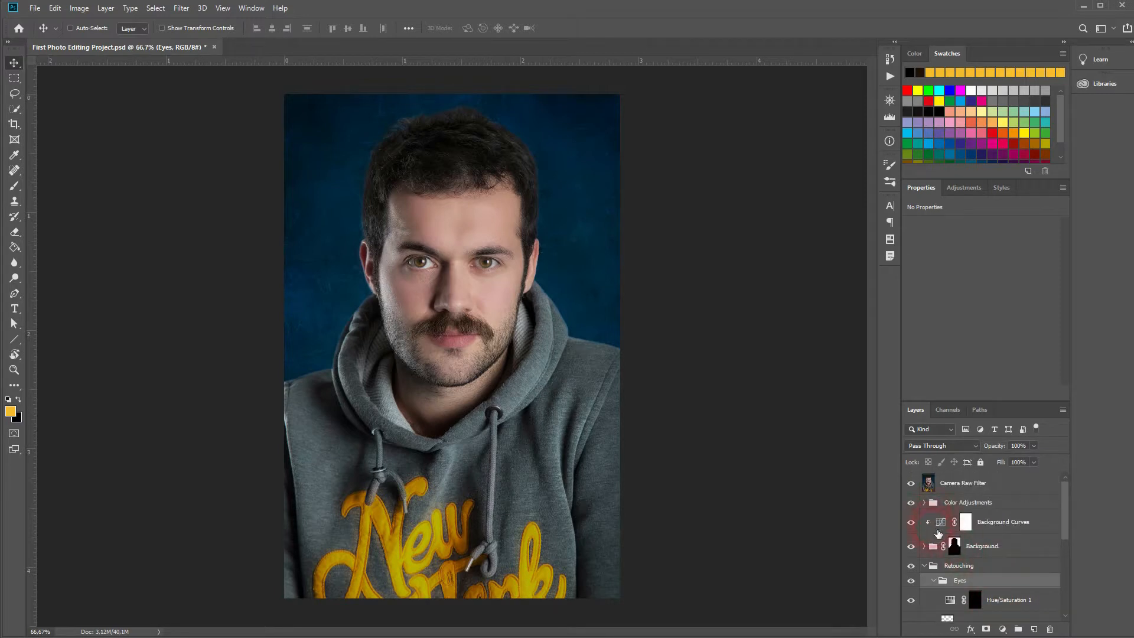
left_click(927, 569)
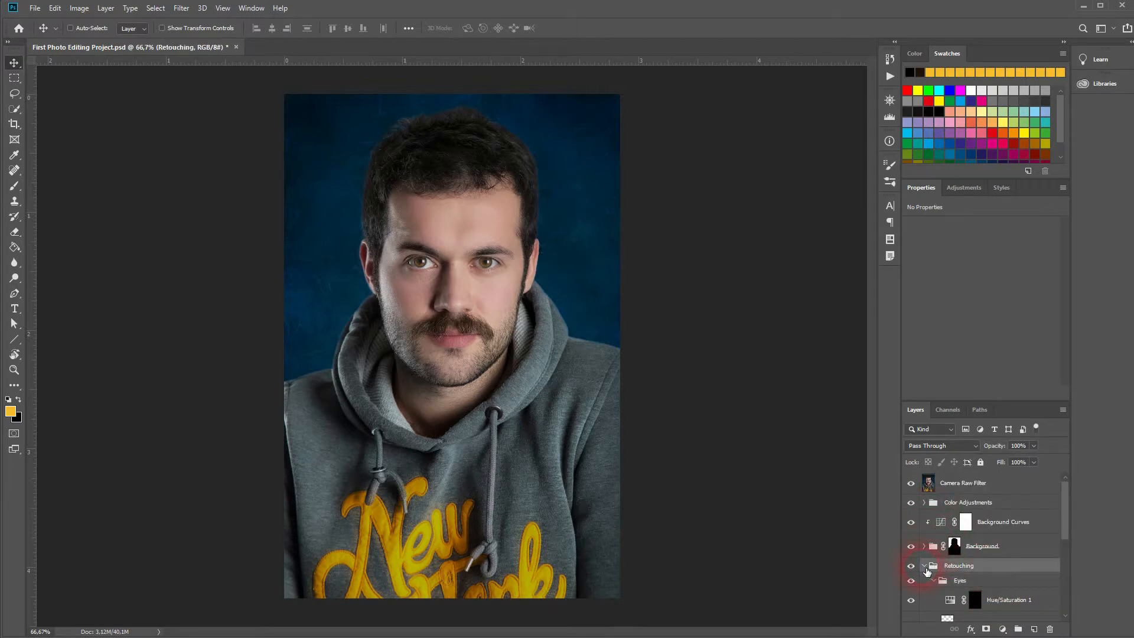
left_click(925, 565)
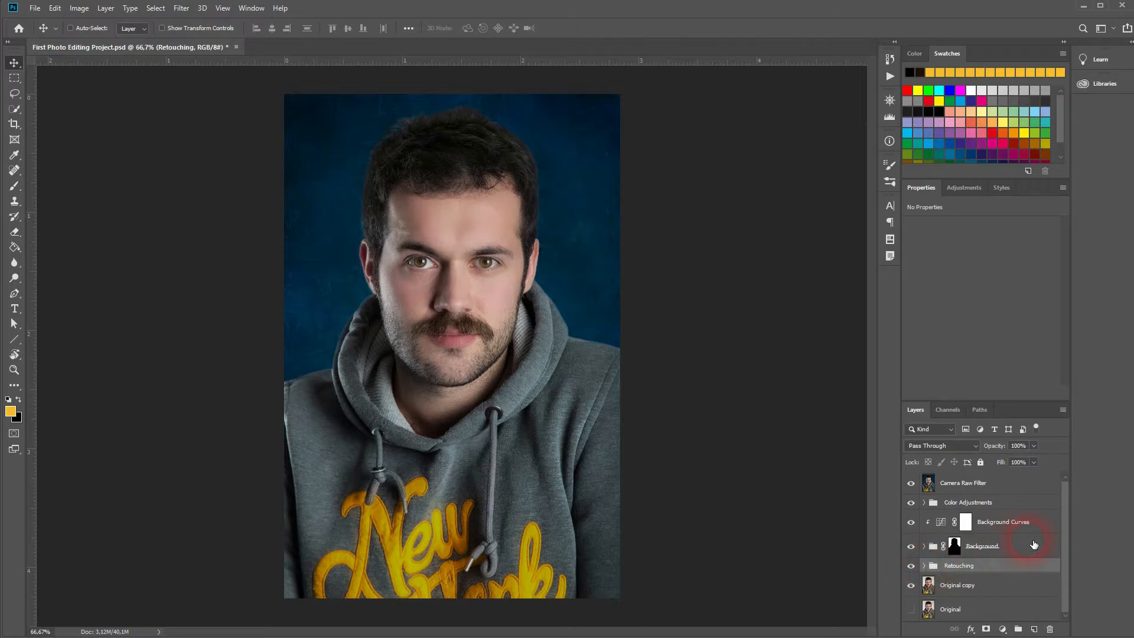
Review the Background group and the adjustment layers inside the Color Adjustments group, and select the Camera Raw Filter layer
left_click(1033, 544)
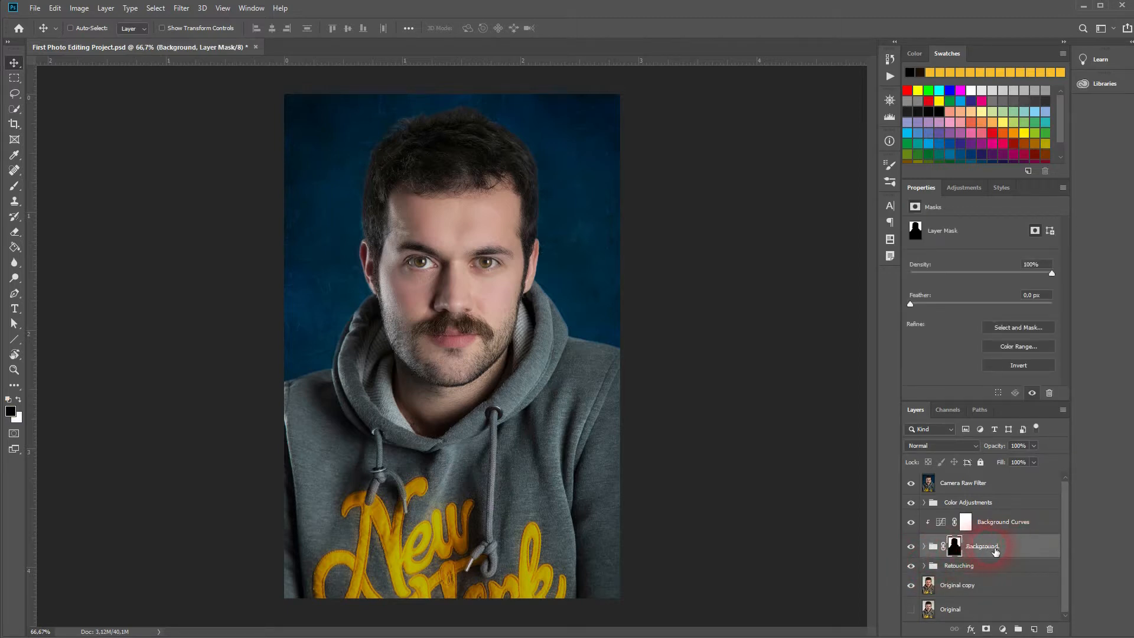
left_click(981, 507)
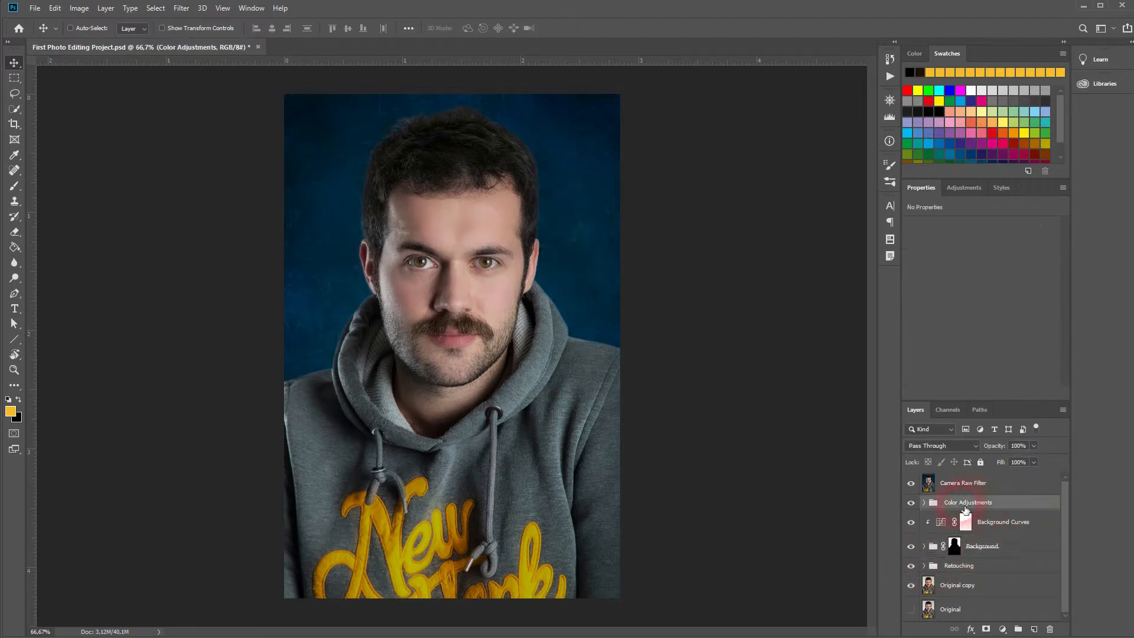
left_click(924, 502)
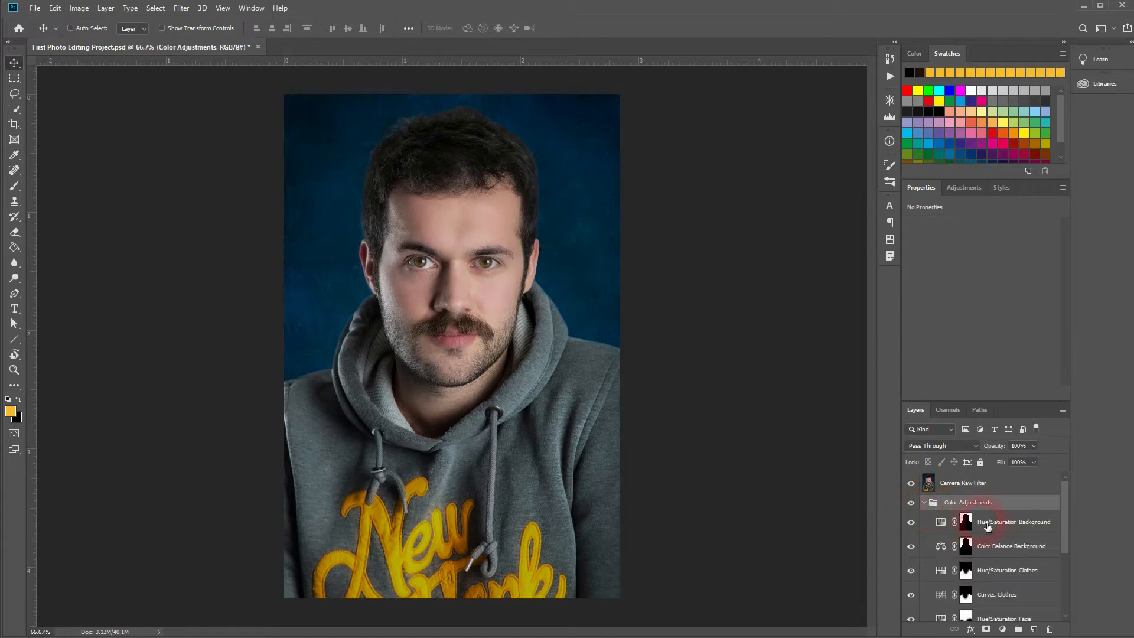
scroll(994, 514, "down", 2)
scroll(992, 546, "up", 2)
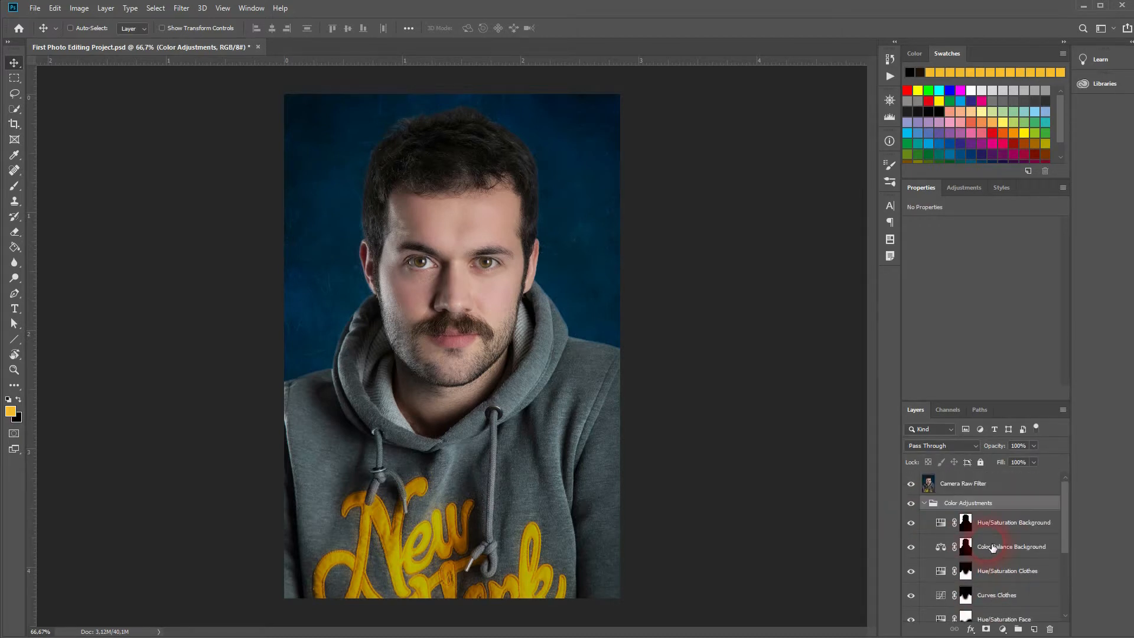
left_click(926, 503)
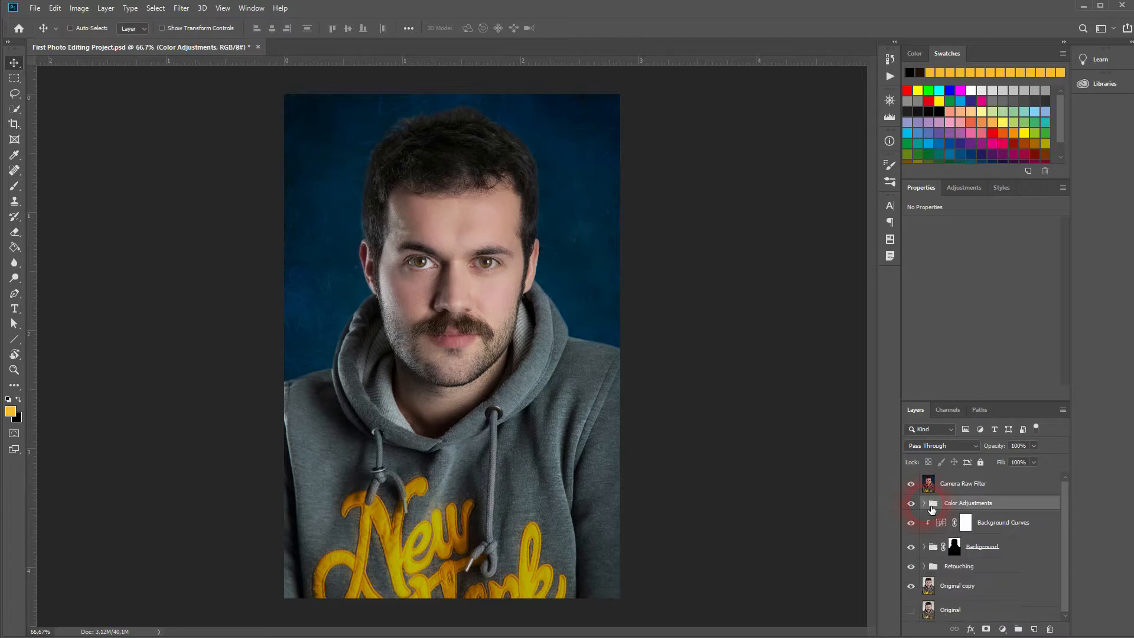
left_click(974, 489)
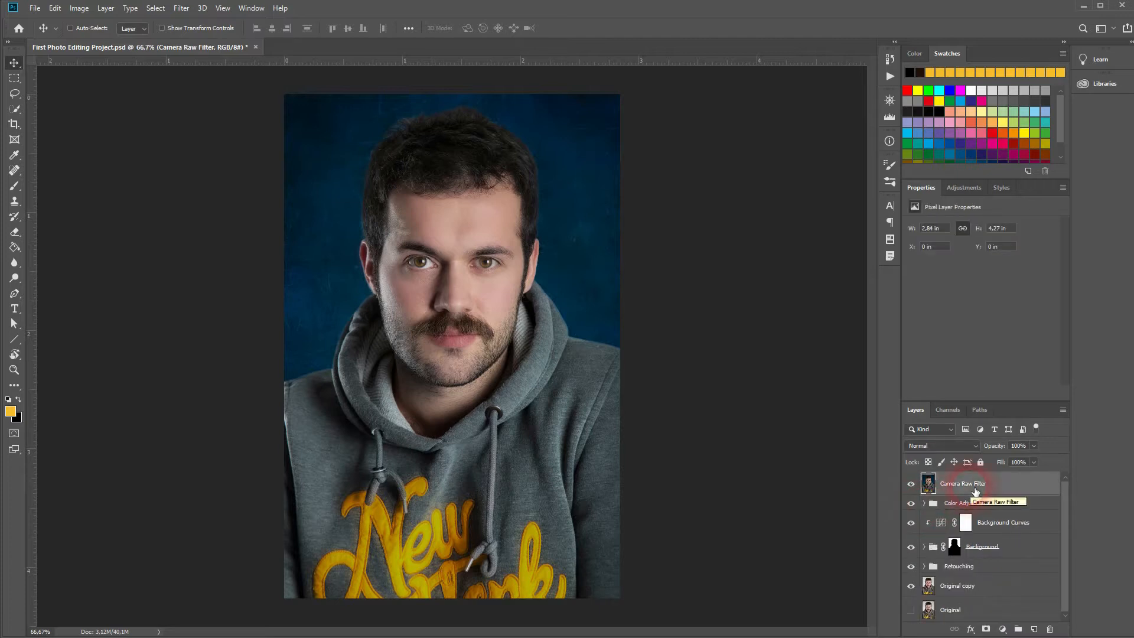